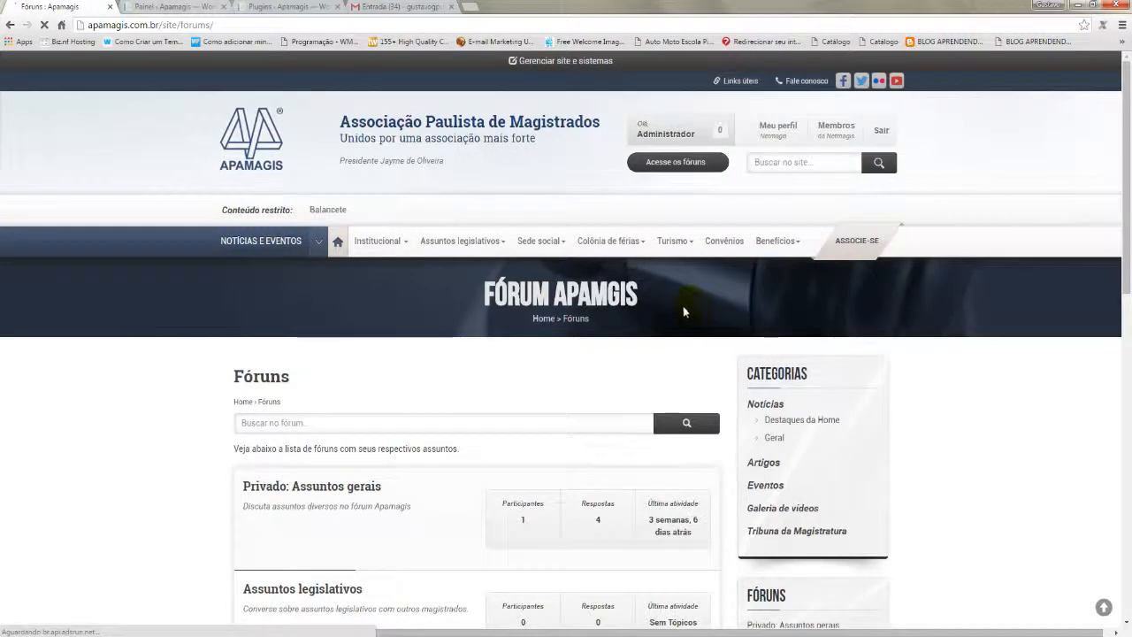
Review the list on the Fóruns page and open the private forum "Assuntos gerais".
{"action": "scroll", "coordinate": [650, 311], "scroll_direction": "down", "scroll_amount": 2}
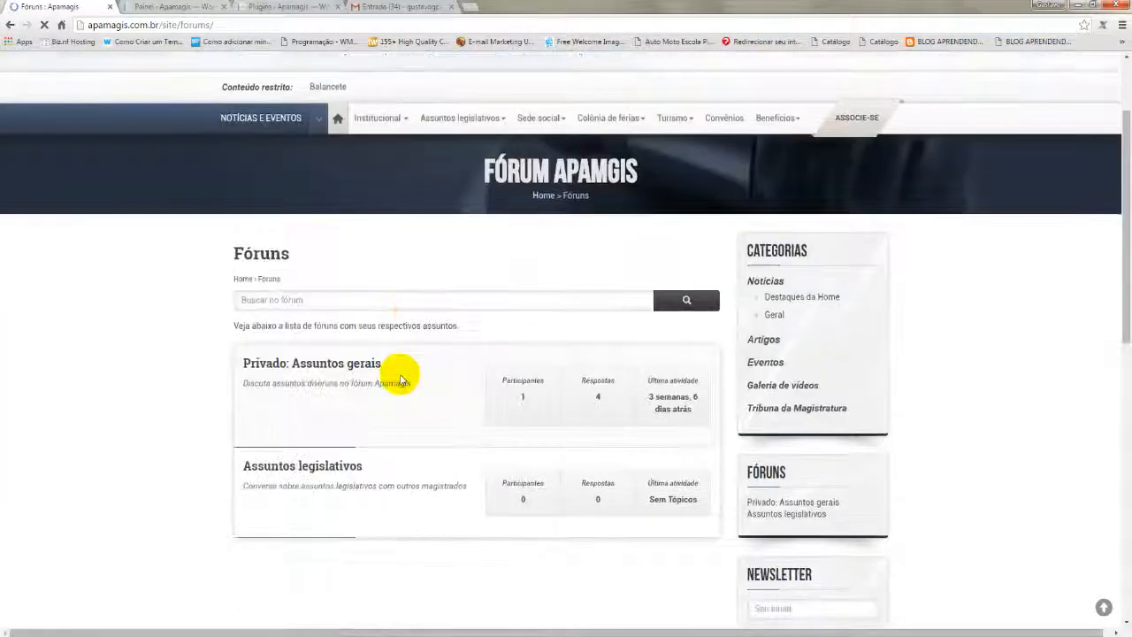
{"action": "scroll", "coordinate": [414, 372], "scroll_direction": "down", "scroll_amount": 1}
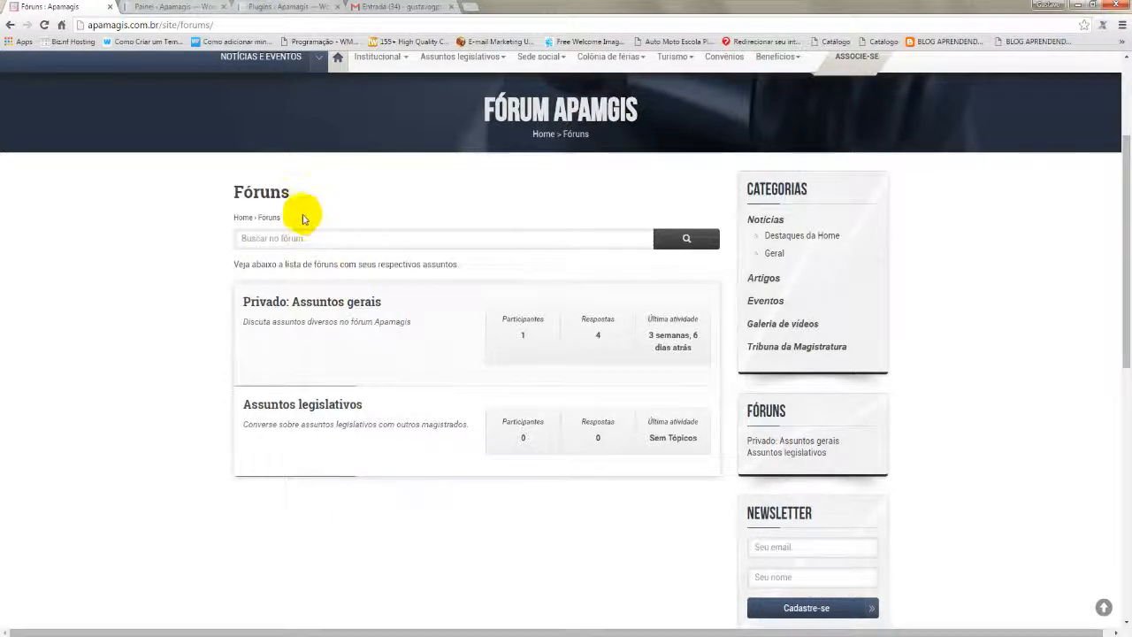
{"action": "left_click_drag", "start_coordinate": [295, 192], "coordinate": [212, 192]}
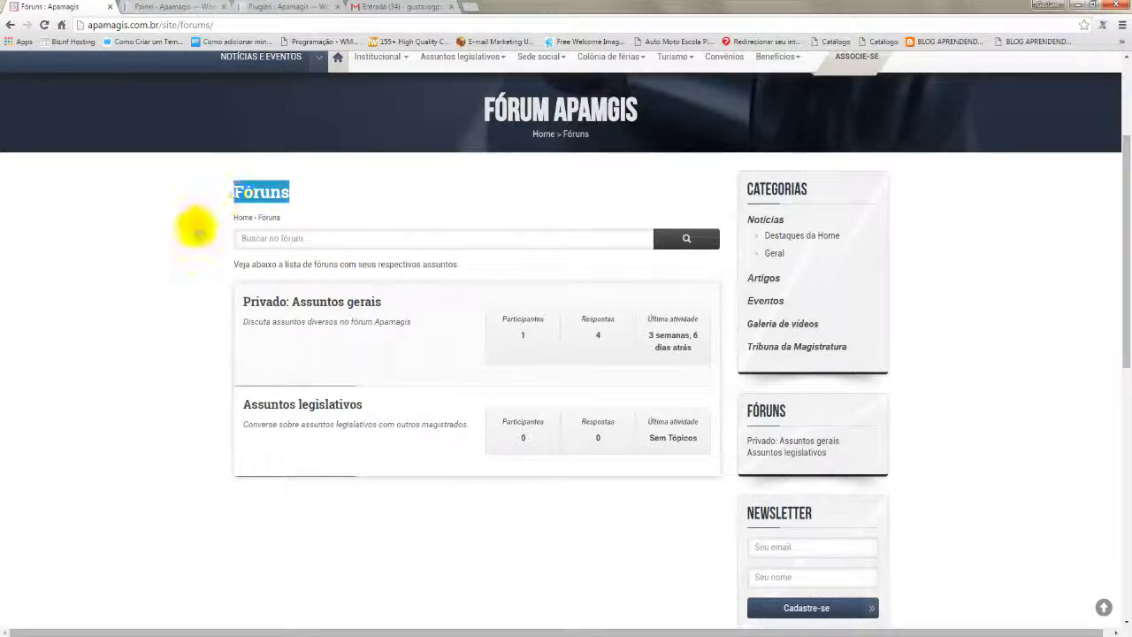
{"action": "left_click", "coordinate": [198, 230]}
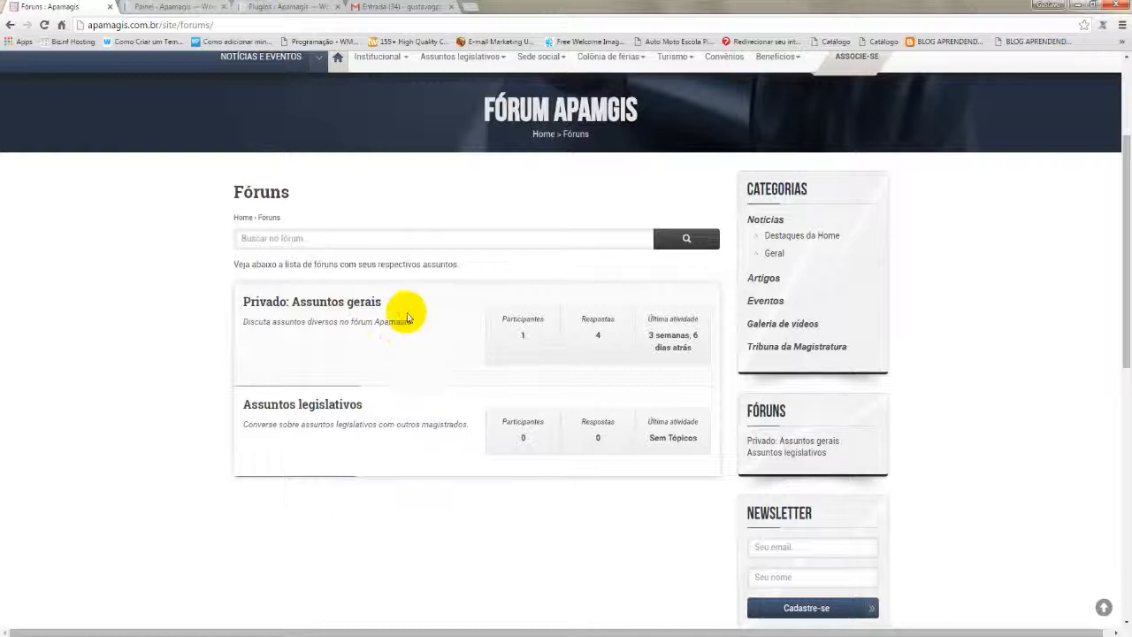
{"action": "left_click_drag", "start_coordinate": [385, 301], "coordinate": [292, 306]}
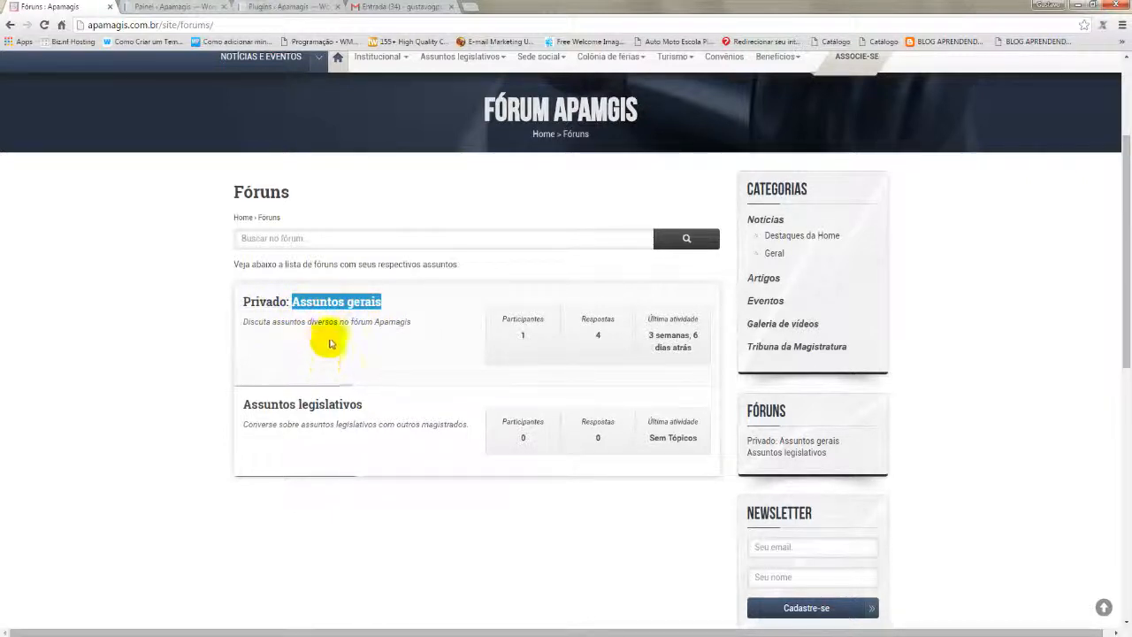
{"action": "left_click", "coordinate": [283, 345]}
{"action": "left_click", "coordinate": [283, 305]}
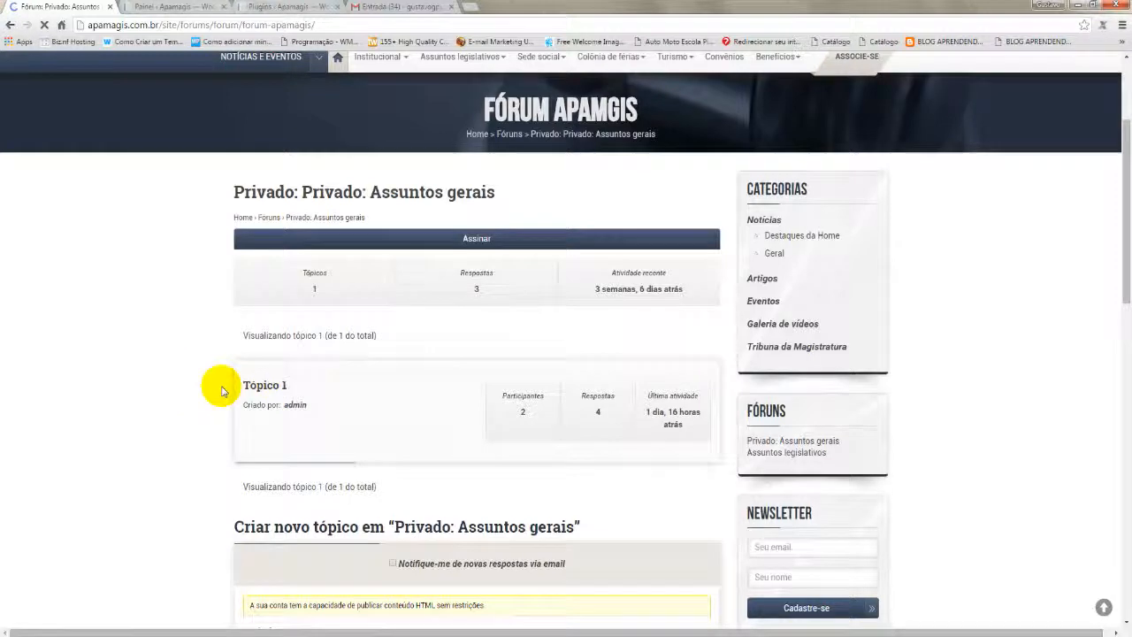
Open "Tópico 1" and look through its posts, replies and reply form.
{"action": "scroll", "coordinate": [371, 376], "scroll_direction": "down", "scroll_amount": 1}
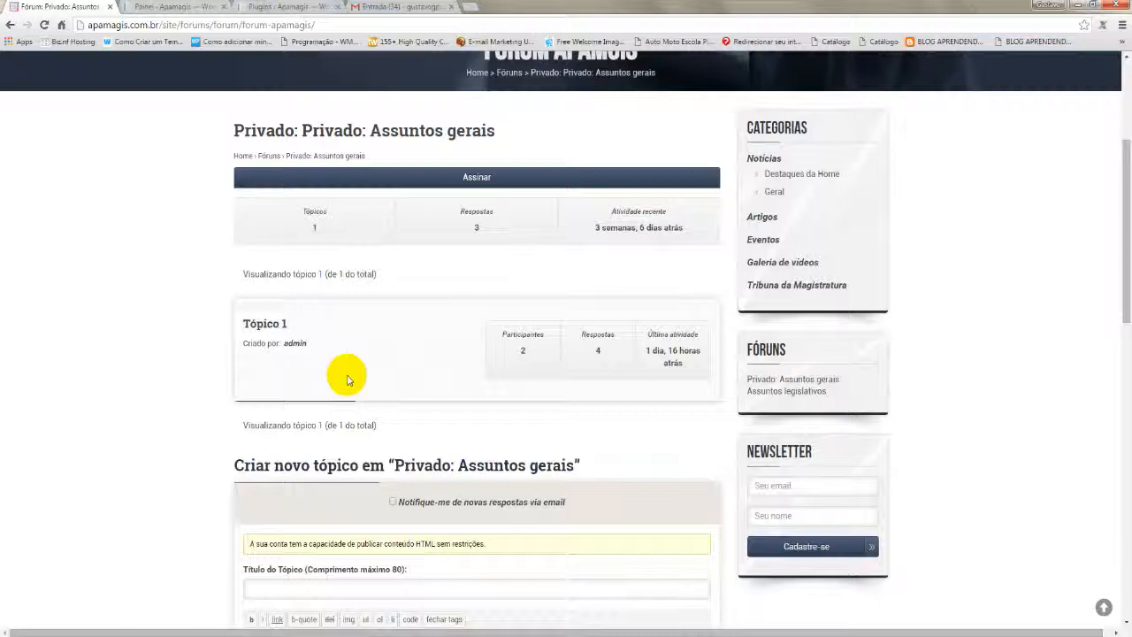
{"action": "left_click", "coordinate": [277, 326]}
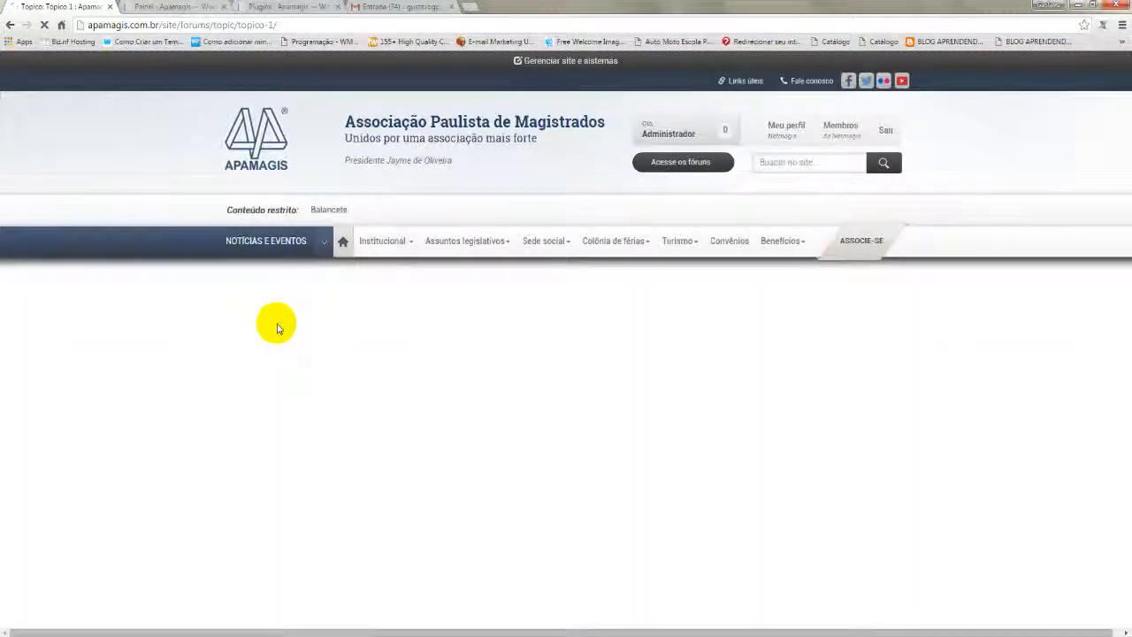
{"action": "scroll", "coordinate": [548, 398], "scroll_direction": "down", "scroll_amount": 2}
{"action": "scroll", "coordinate": [278, 392], "scroll_direction": "down", "scroll_amount": 4}
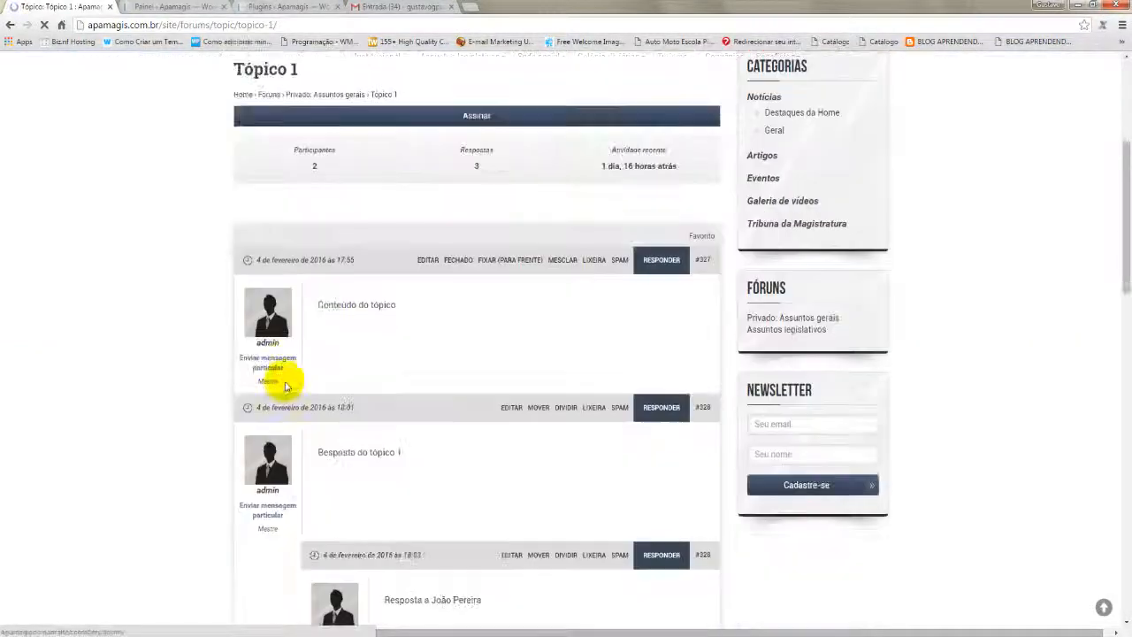
{"action": "scroll", "coordinate": [292, 341], "scroll_direction": "down", "scroll_amount": 3}
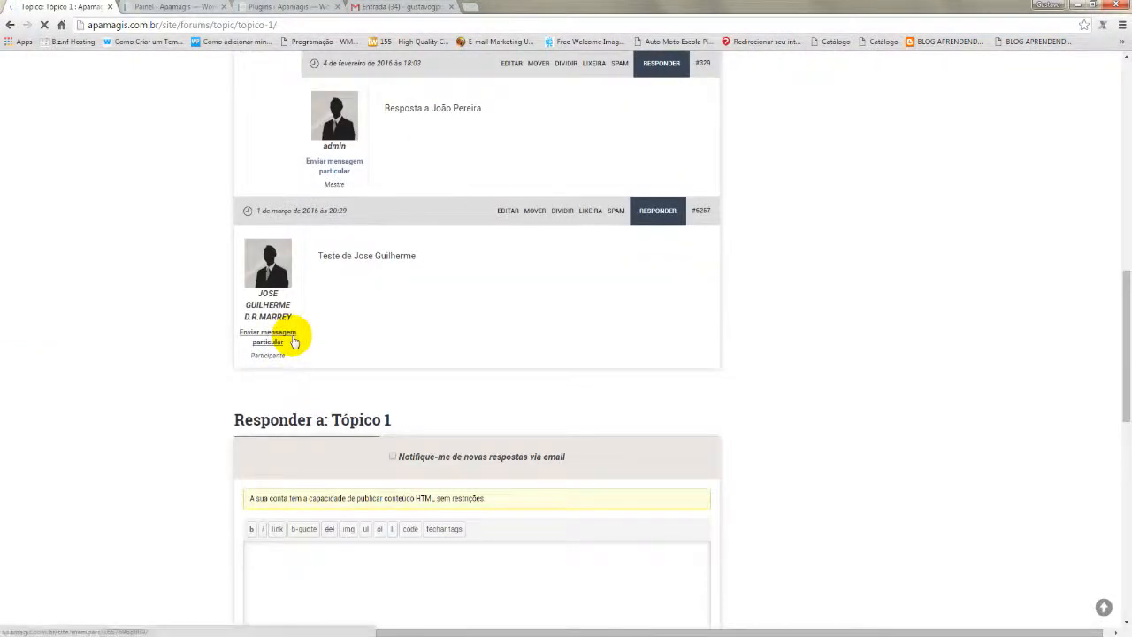
{"action": "scroll", "coordinate": [292, 340], "scroll_direction": "up", "scroll_amount": 3}
{"action": "scroll", "coordinate": [292, 340], "scroll_direction": "down", "scroll_amount": 5}
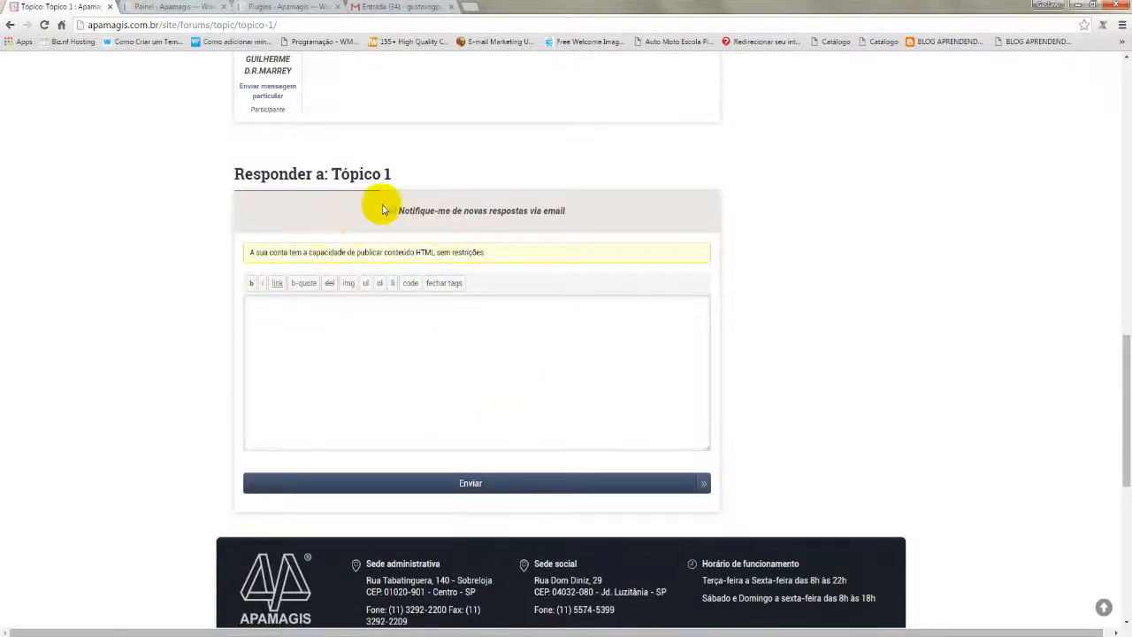
{"action": "scroll", "coordinate": [389, 203], "scroll_direction": "up", "scroll_amount": 1}
{"action": "scroll", "coordinate": [425, 214], "scroll_direction": "up", "scroll_amount": 10}
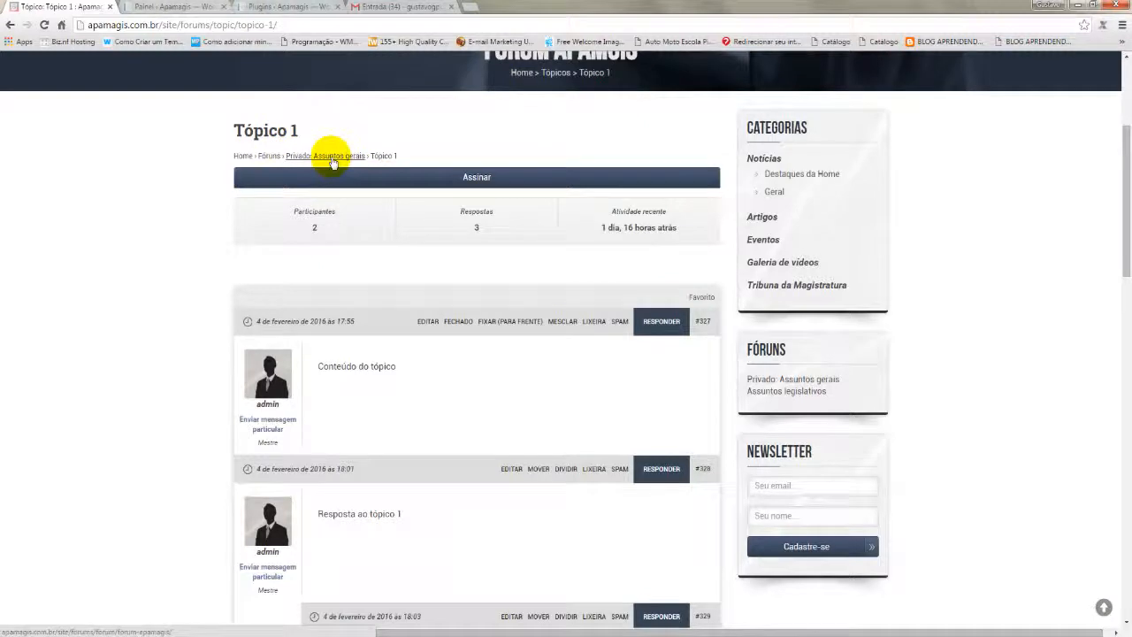
Return from the topic to the "Assuntos gerais" forum page and highlight the forum name in its heading.
{"action": "left_click_drag", "start_coordinate": [236, 130], "coordinate": [314, 132]}
{"action": "left_click", "coordinate": [317, 133]}
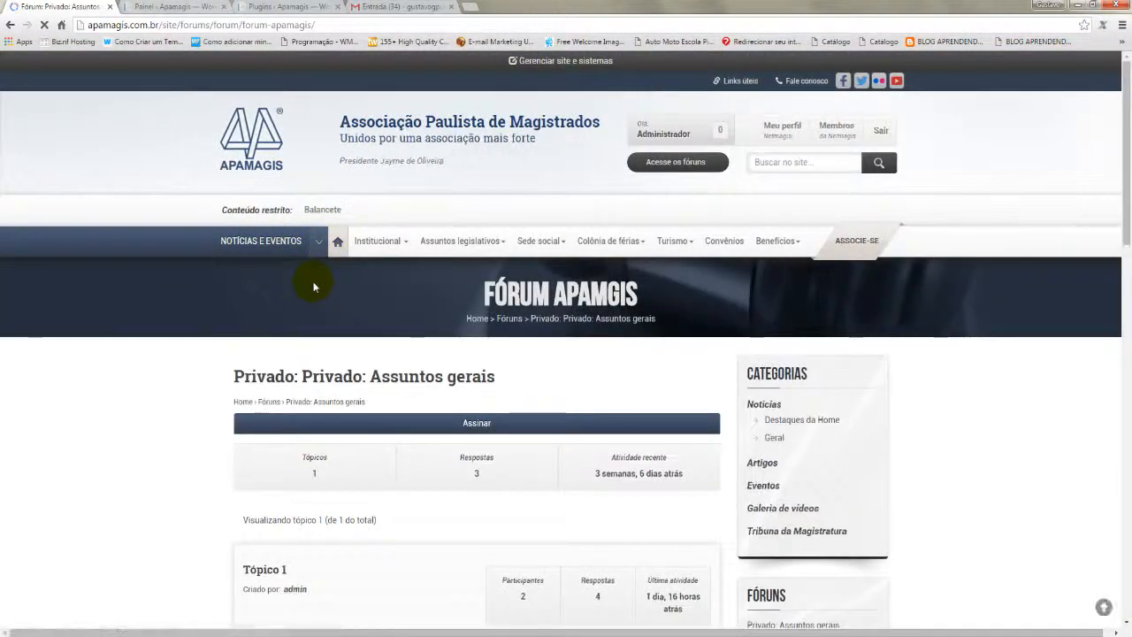
{"action": "scroll", "coordinate": [382, 283], "scroll_direction": "down", "scroll_amount": 2}
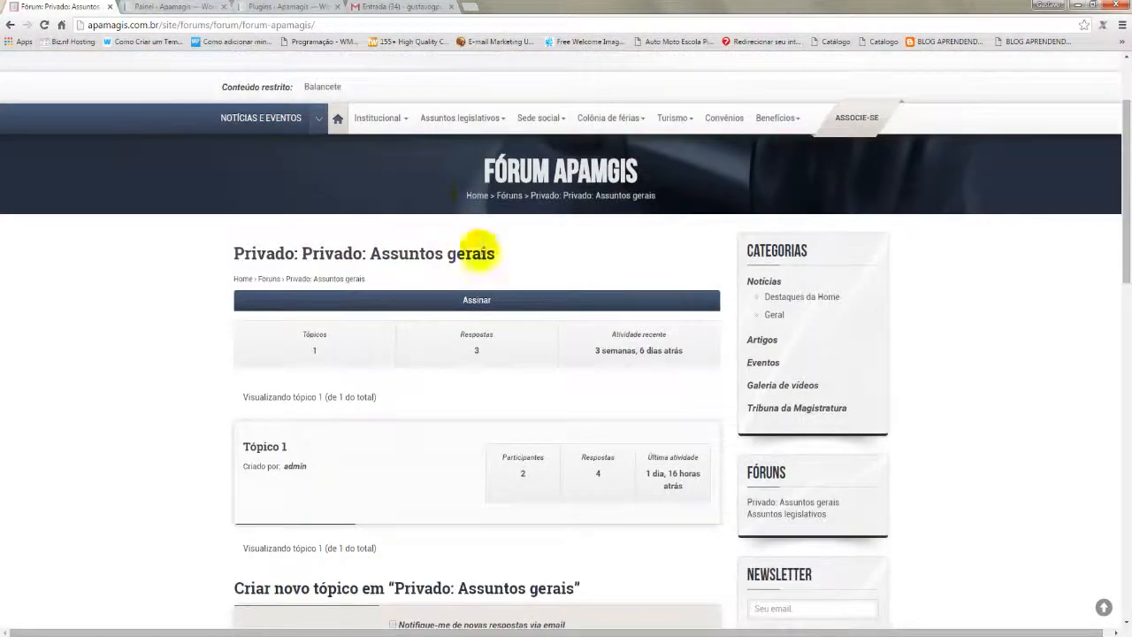
{"action": "mouse_move", "coordinate": [372, 254]}
{"action": "left_mouse_down"}
{"action": "mouse_move", "coordinate": [486, 255]}
{"action": "mouse_move", "coordinate": [374, 253]}
{"action": "left_mouse_up"}
{"action": "left_click", "coordinate": [508, 258]}
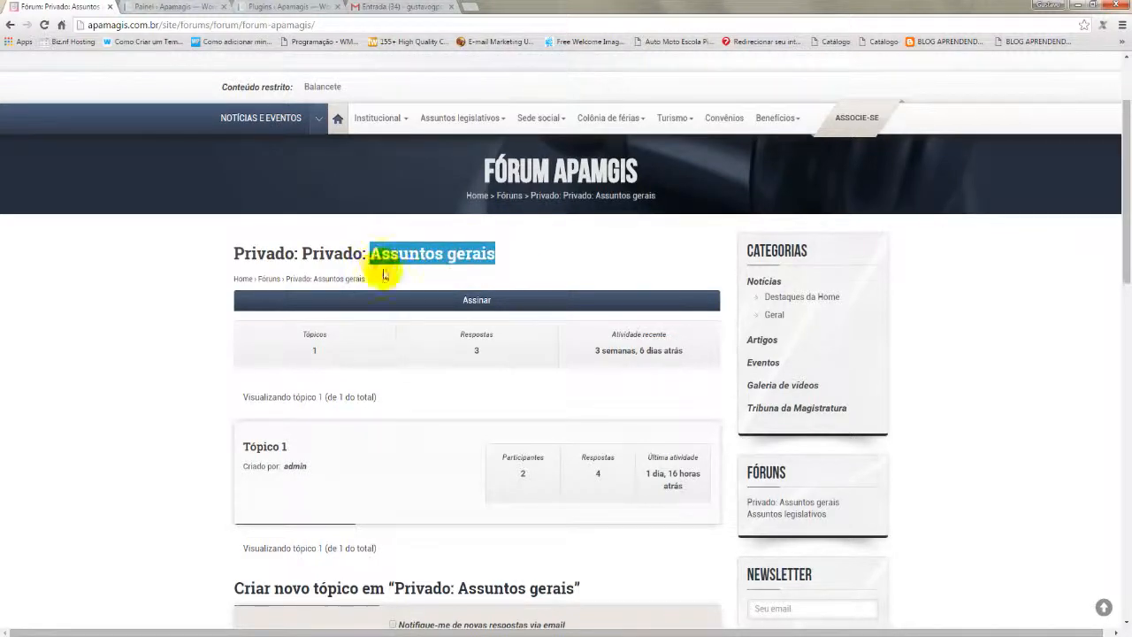
{"action": "left_click", "coordinate": [409, 271]}
Examine the new-topic form of the "Assuntos gerais" forum, including its title, content, Tipo de Tópico and Status do Tópico fields.
{"action": "scroll", "coordinate": [420, 270], "scroll_direction": "down", "scroll_amount": 3}
{"action": "scroll", "coordinate": [420, 270], "scroll_direction": "down", "scroll_amount": 2}
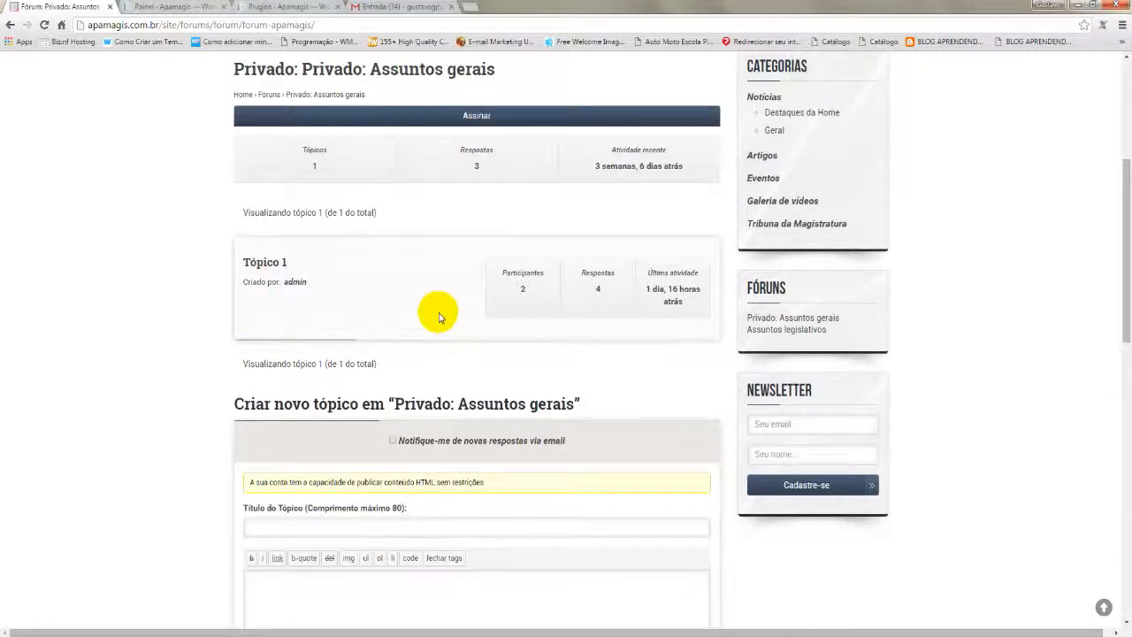
{"action": "scroll", "coordinate": [433, 313], "scroll_direction": "down", "scroll_amount": 3}
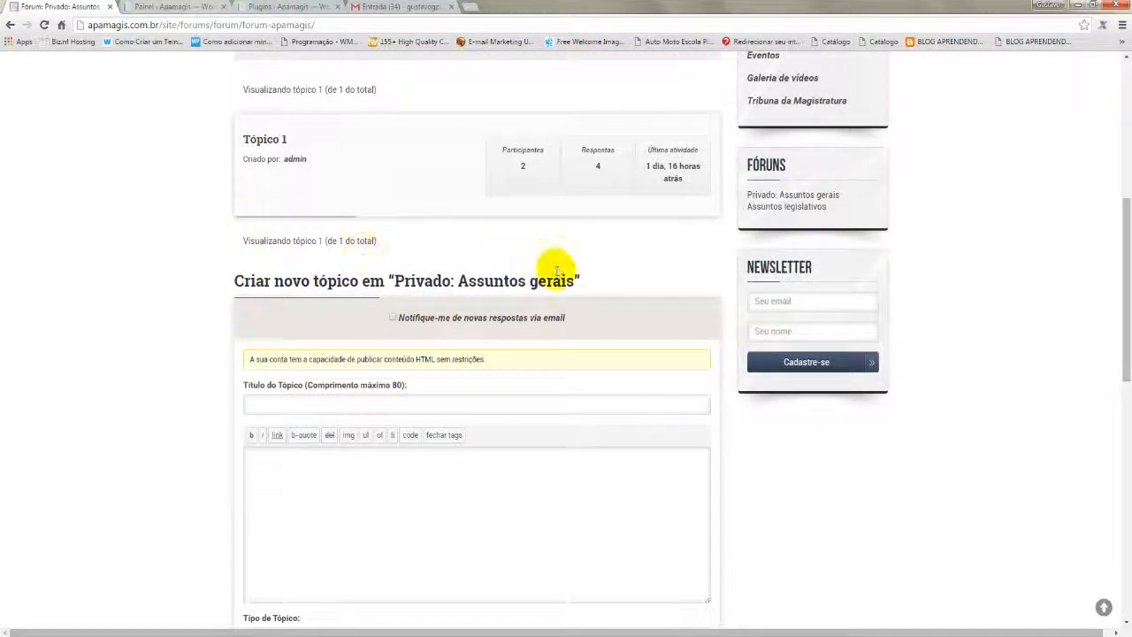
{"action": "scroll", "coordinate": [555, 272], "scroll_direction": "down", "scroll_amount": 2}
{"action": "scroll", "coordinate": [237, 298], "scroll_direction": "down", "scroll_amount": 1}
{"action": "scroll", "coordinate": [215, 222], "scroll_direction": "down", "scroll_amount": 2}
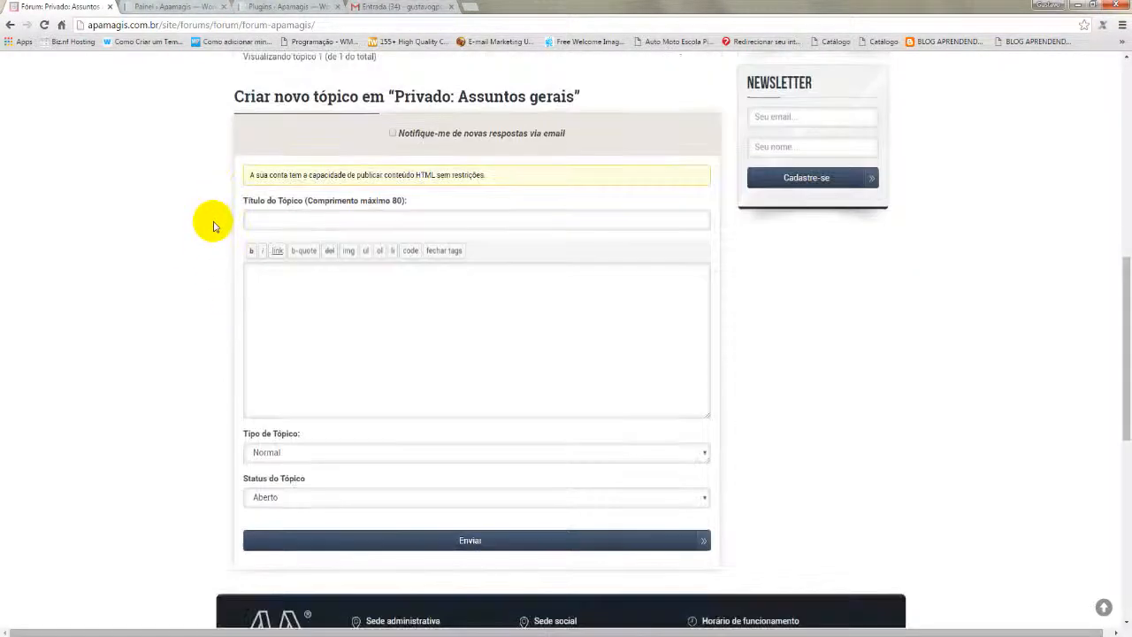
{"action": "left_click", "coordinate": [280, 218]}
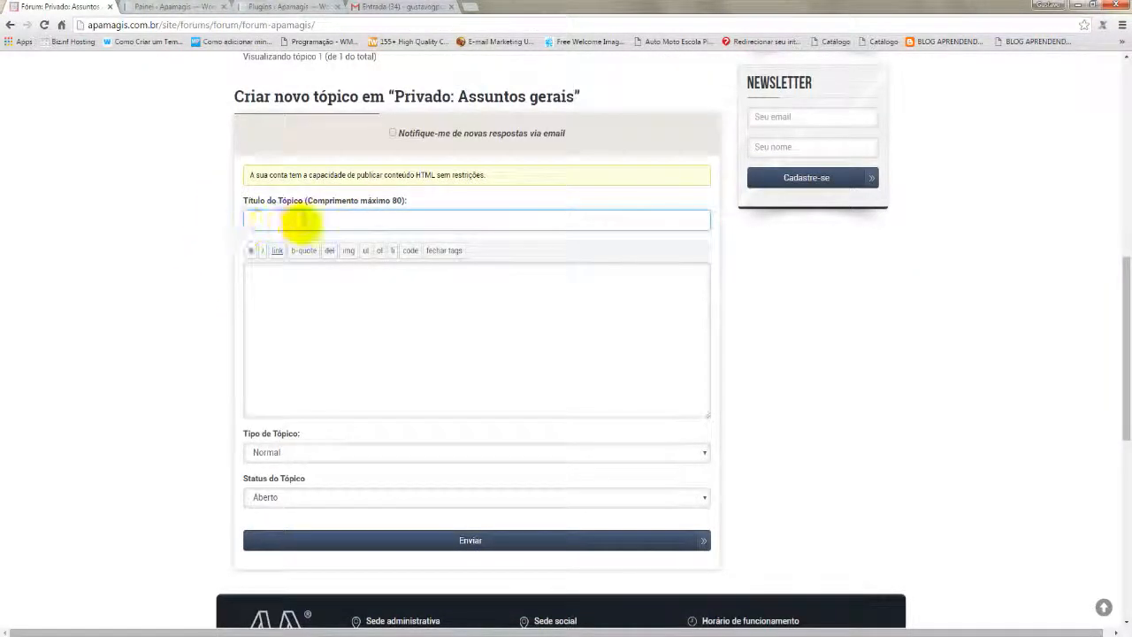
{"action": "left_click", "coordinate": [342, 320]}
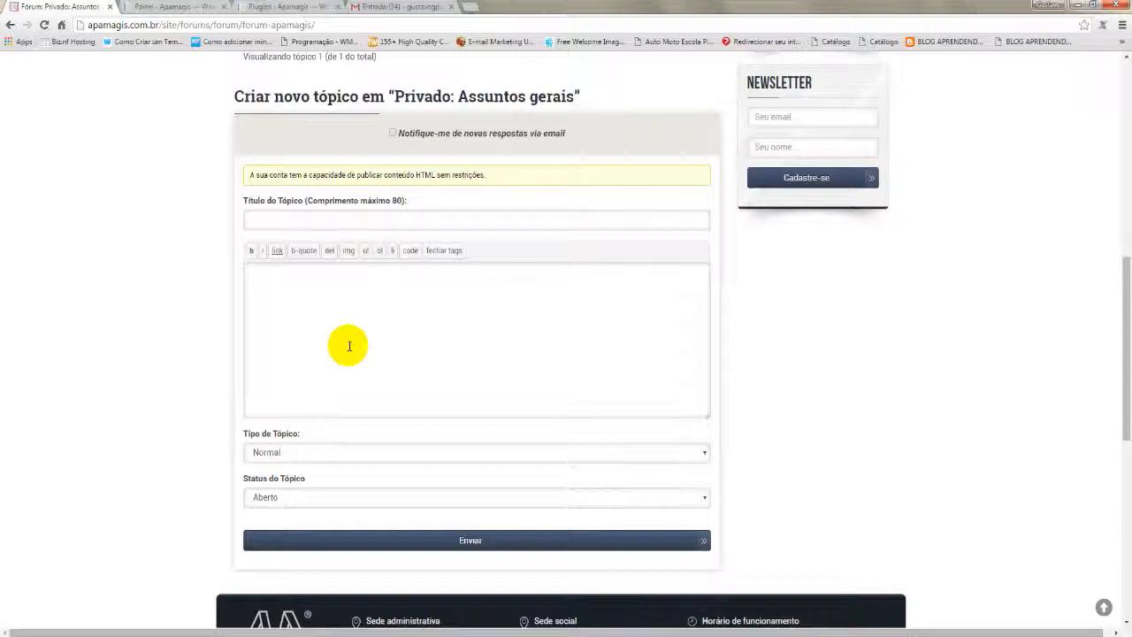
{"action": "scroll", "coordinate": [349, 346], "scroll_direction": "down", "scroll_amount": 1}
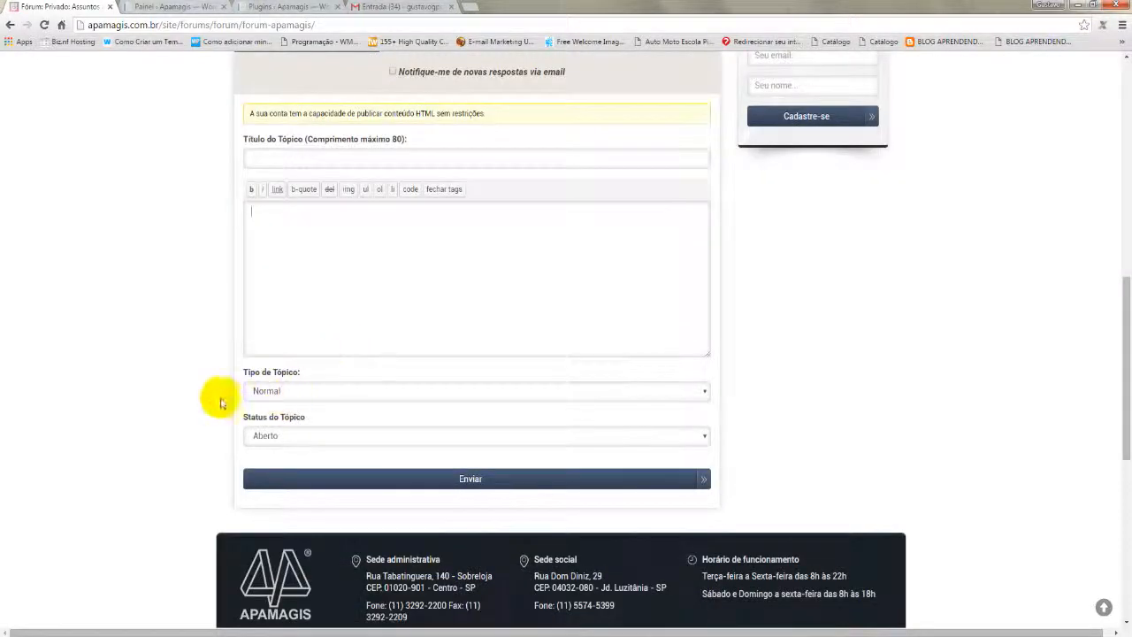
{"action": "left_click", "coordinate": [276, 392]}
{"action": "left_click", "coordinate": [194, 407]}
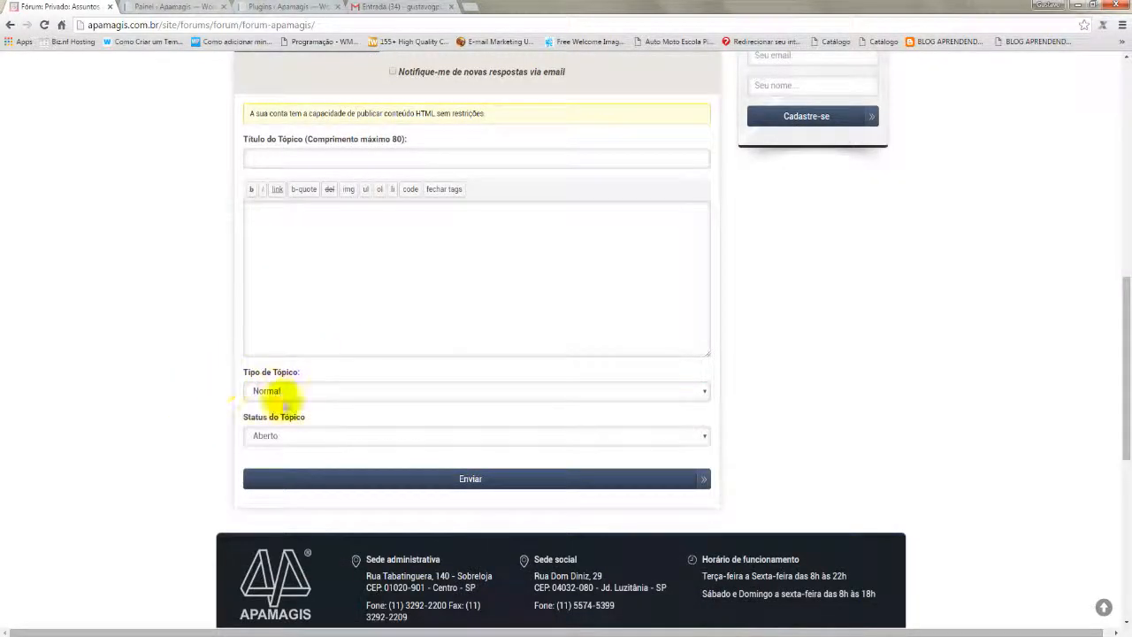
{"action": "left_click", "coordinate": [266, 439]}
{"action": "left_click", "coordinate": [267, 438]}
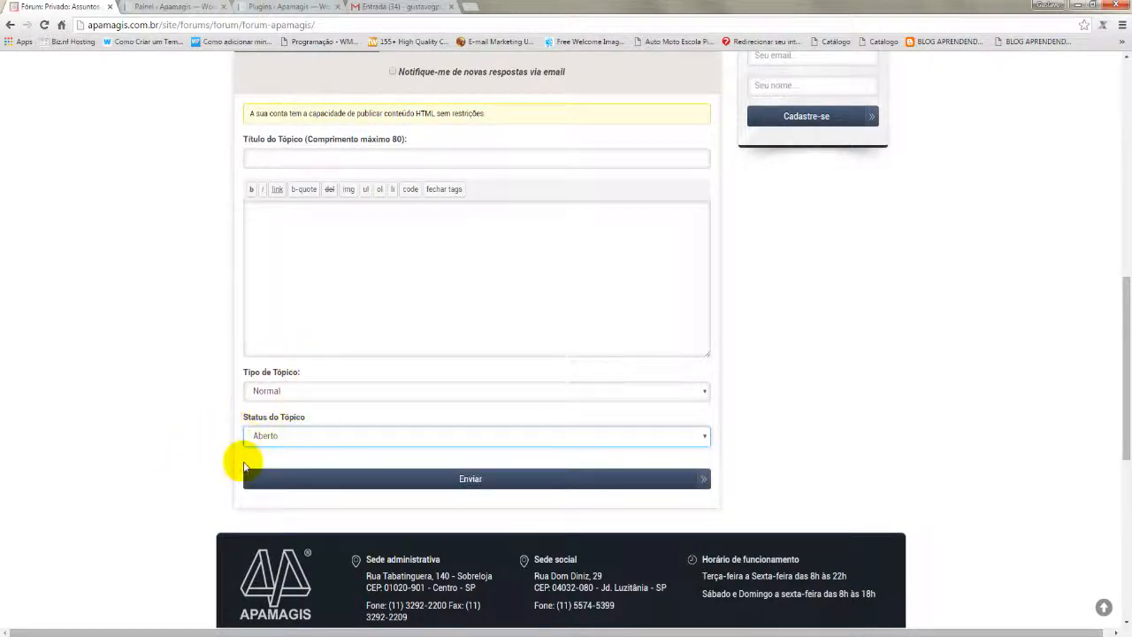
Look over the "Assuntos gerais" forum page again and go back to the list of all forums.
{"action": "scroll", "coordinate": [187, 426], "scroll_direction": "up", "scroll_amount": 2}
{"action": "scroll", "coordinate": [187, 426], "scroll_direction": "up", "scroll_amount": 4}
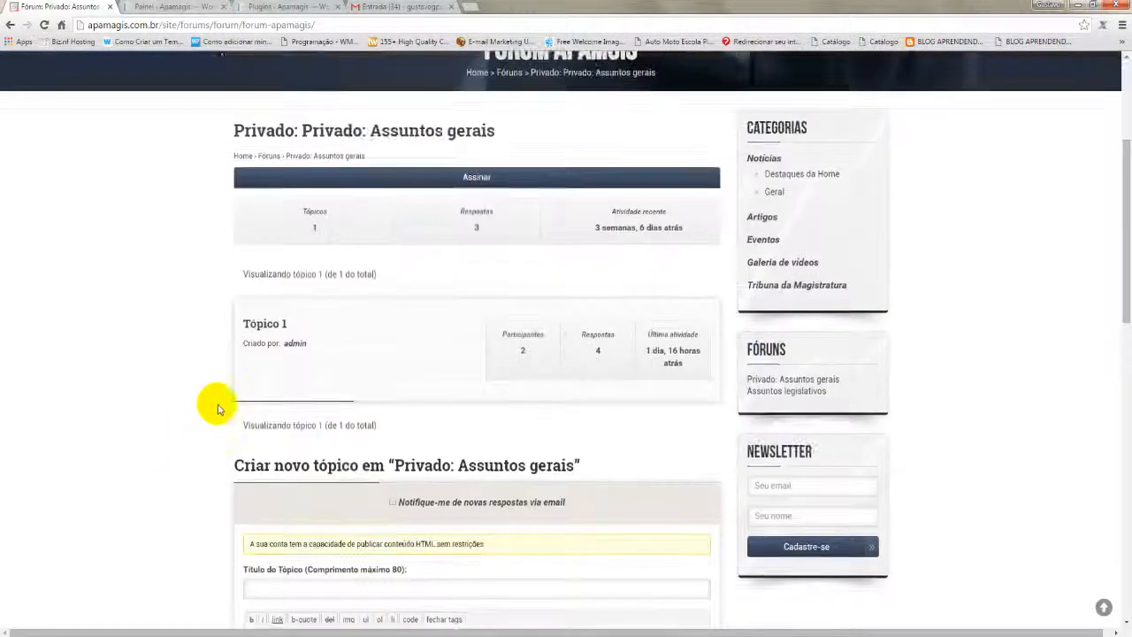
{"action": "scroll", "coordinate": [545, 366], "scroll_direction": "up", "scroll_amount": 2}
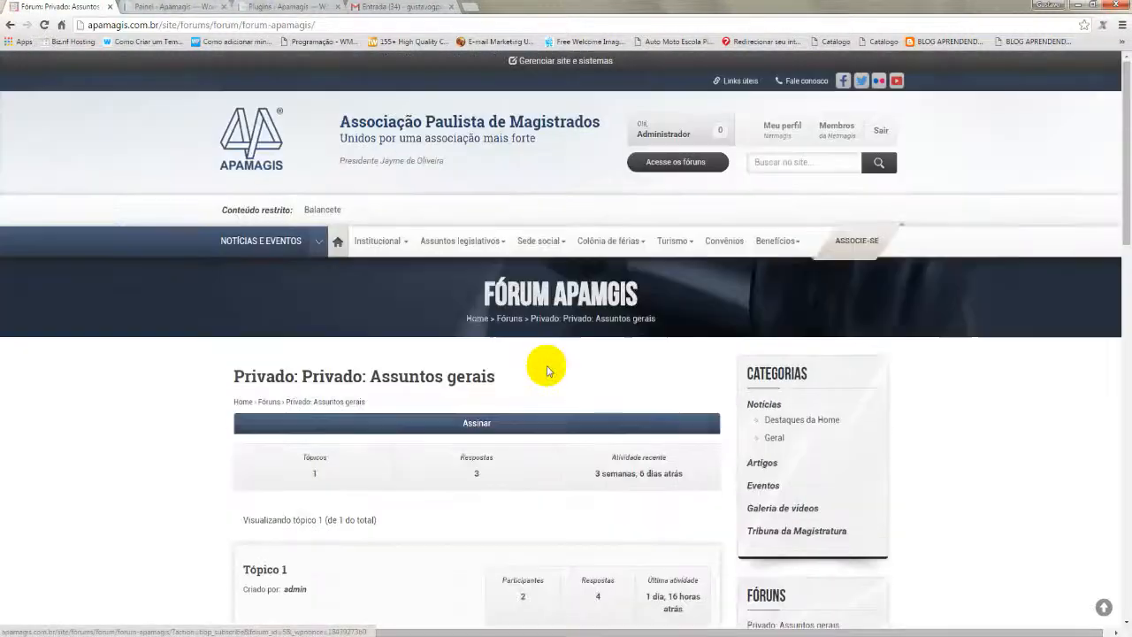
{"action": "scroll", "coordinate": [408, 403], "scroll_direction": "down", "scroll_amount": 3}
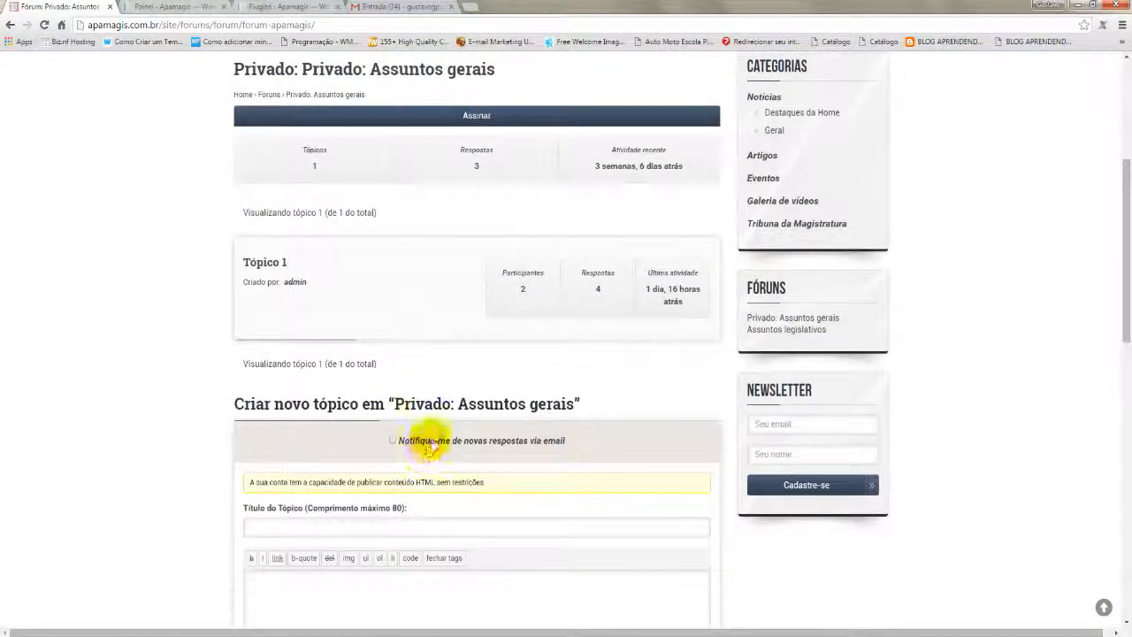
{"action": "scroll", "coordinate": [438, 435], "scroll_direction": "up", "scroll_amount": 2}
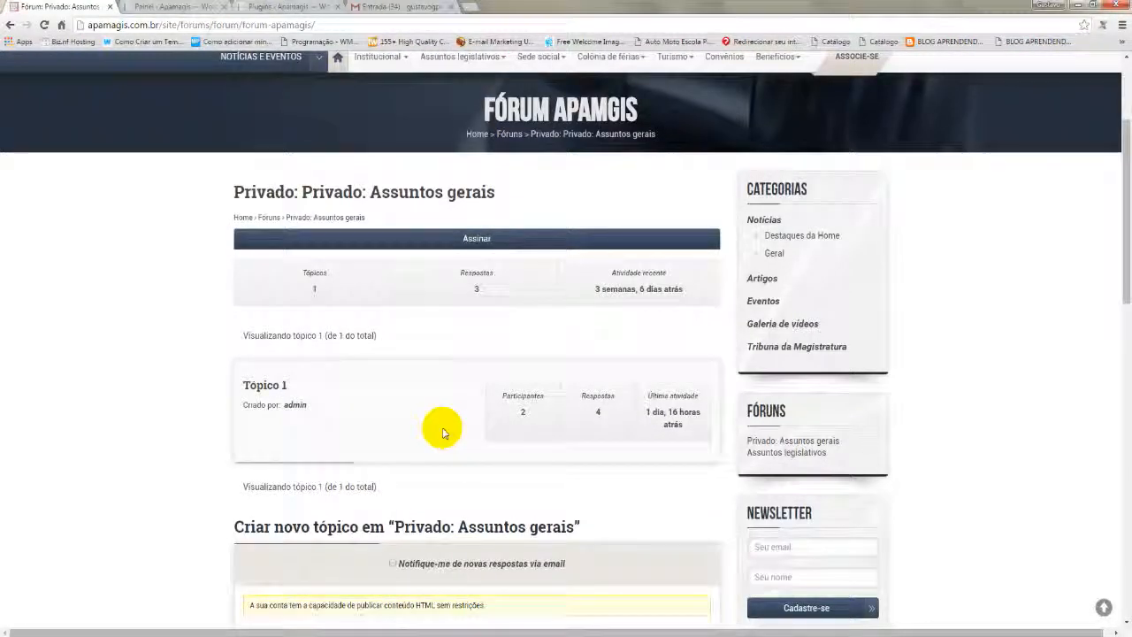
{"action": "scroll", "coordinate": [440, 433], "scroll_direction": "up", "scroll_amount": 1}
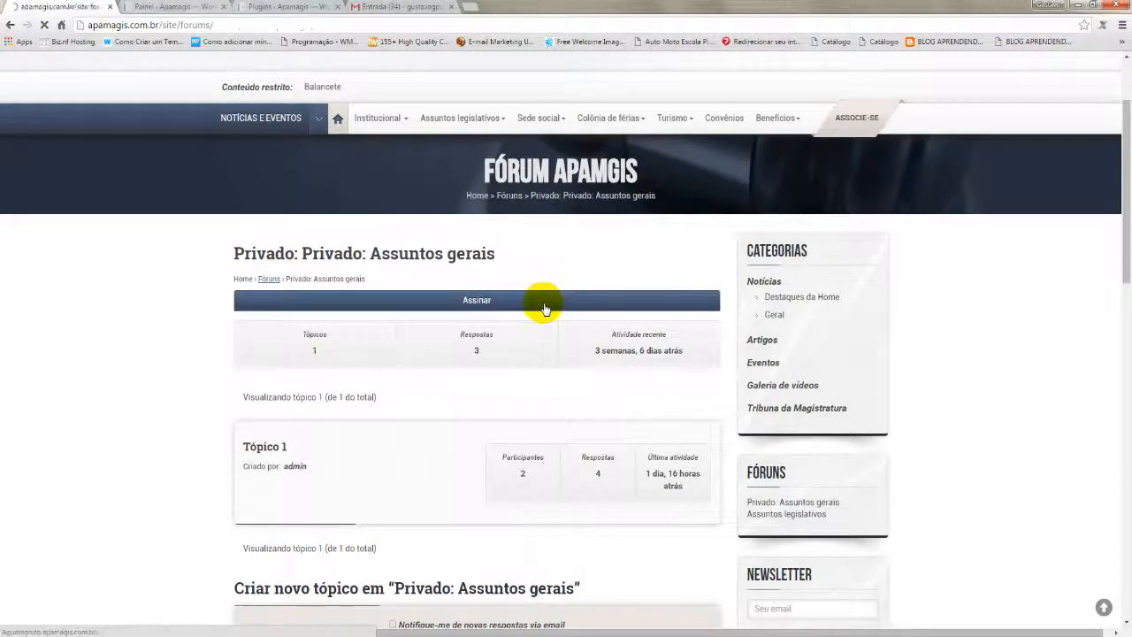
{"action": "scroll", "coordinate": [651, 369], "scroll_direction": "down", "scroll_amount": 2}
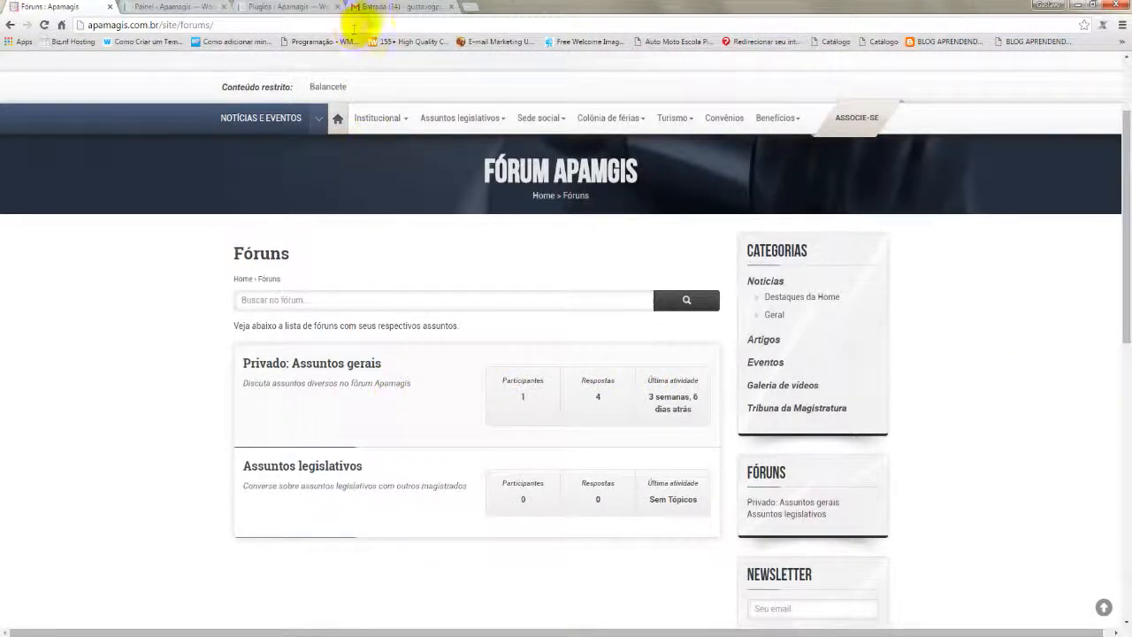
Close the e-mail inbox page and switch to the site's WordPress dashboard.
{"action": "left_click", "coordinate": [451, 8]}
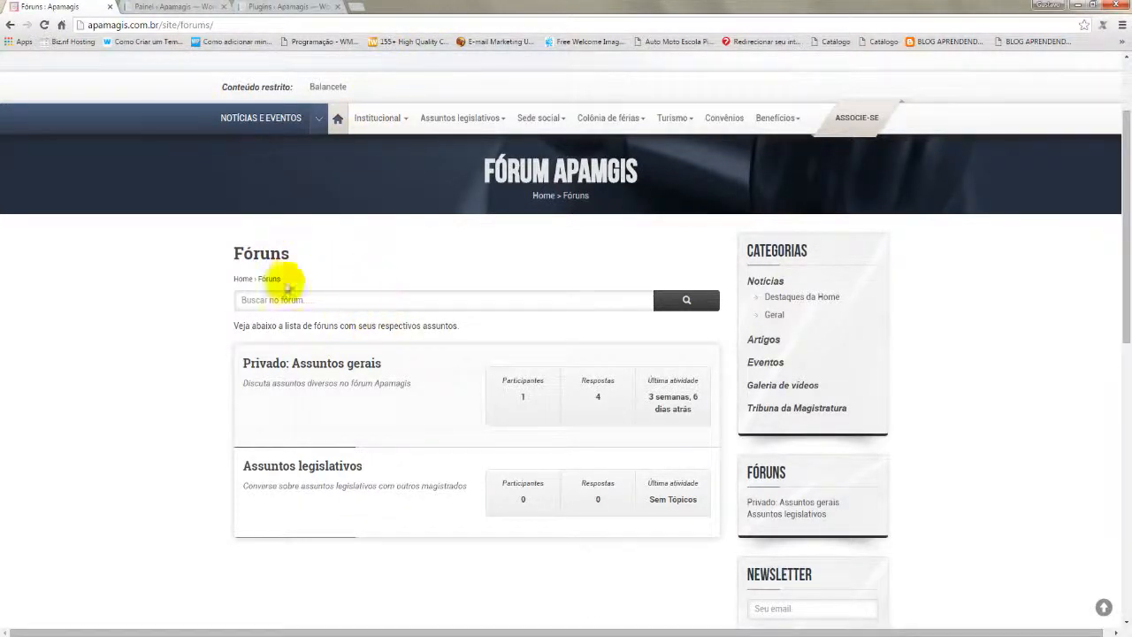
{"action": "left_click", "coordinate": [171, 8]}
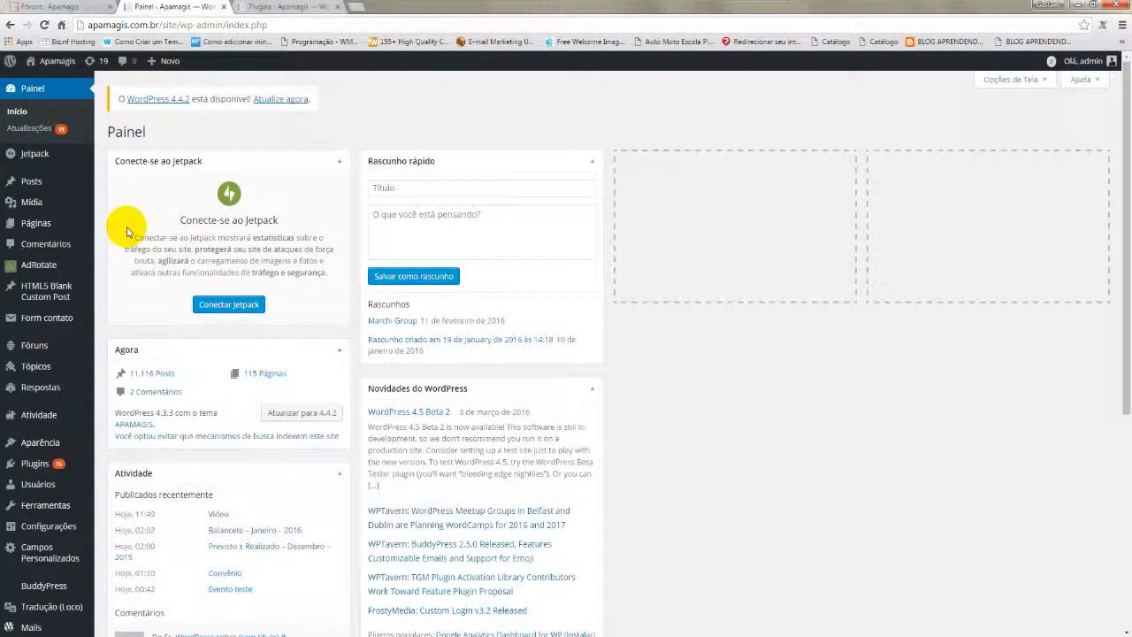
Open the list of all forums in the WordPress administration area.
{"action": "mouse_move", "coordinate": [21, 351]}
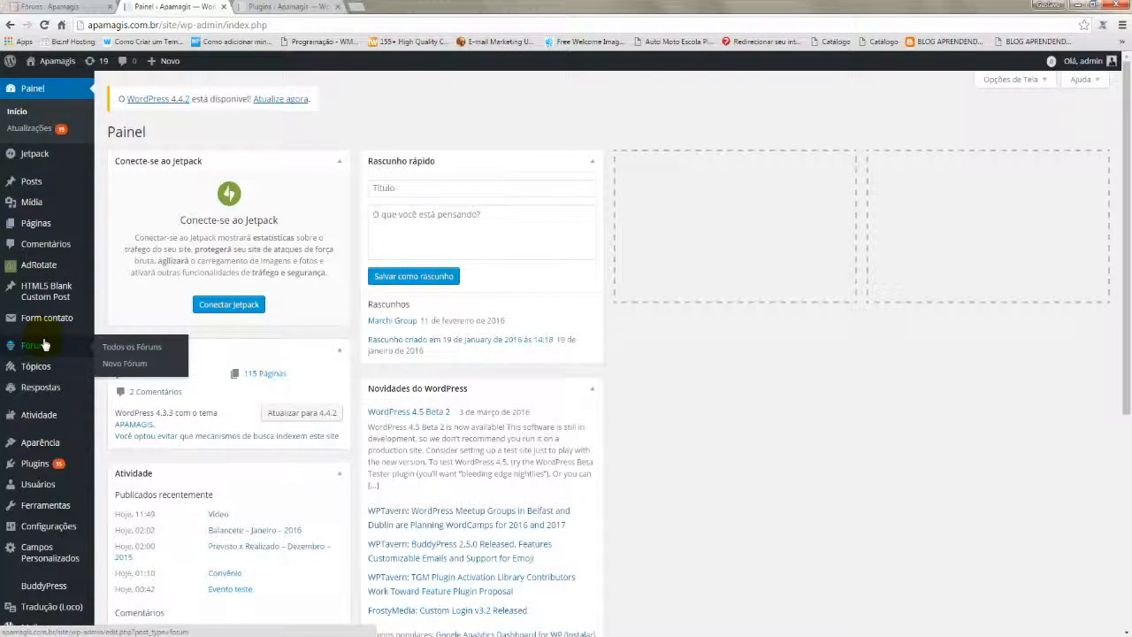
{"action": "left_click", "coordinate": [31, 351]}
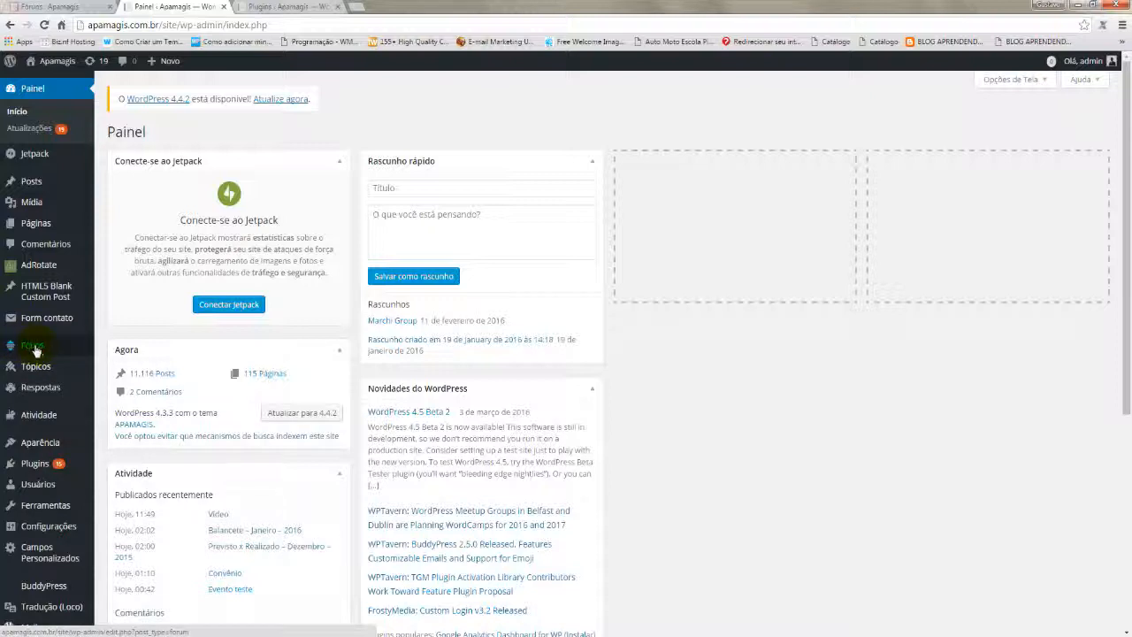
{"action": "mouse_move", "coordinate": [31, 375]}
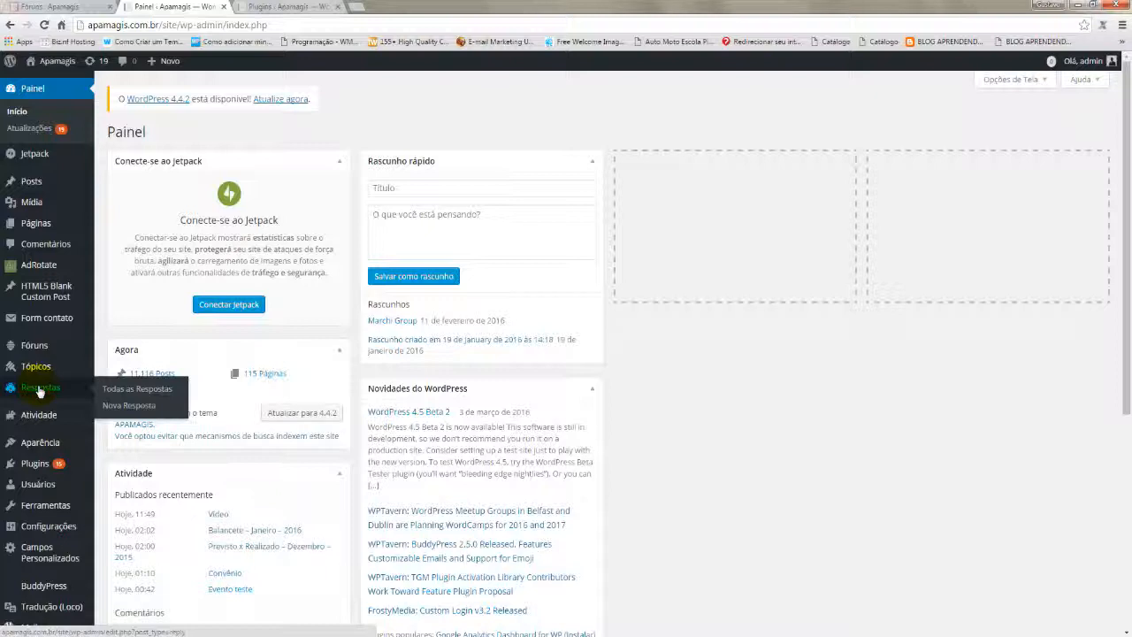
{"action": "mouse_move", "coordinate": [40, 354]}
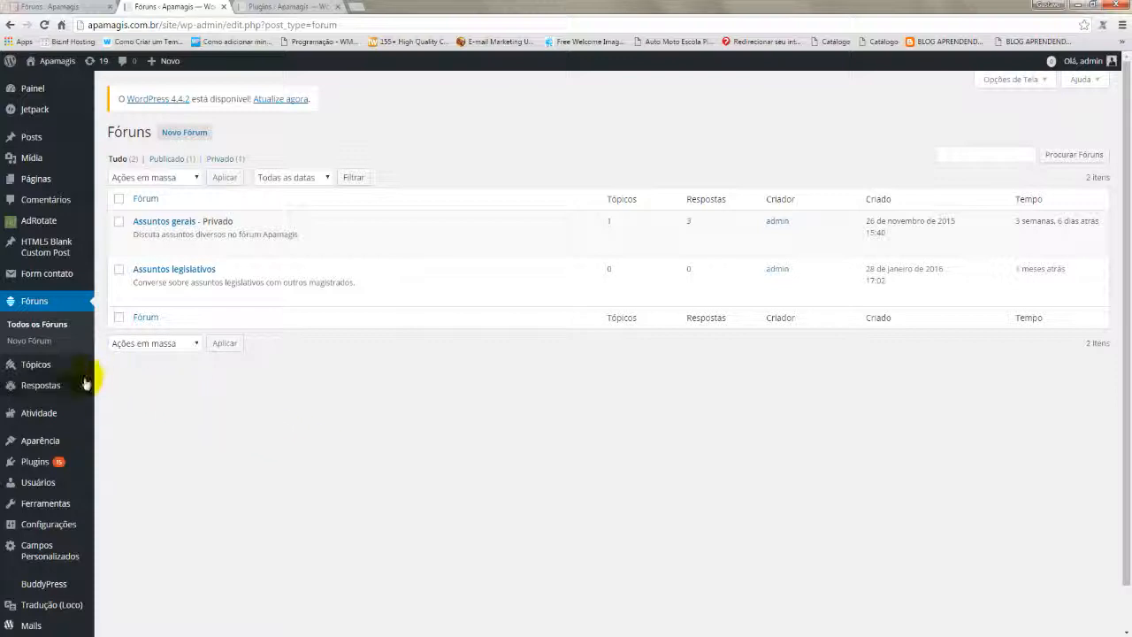
Look over the forum list, noting the topics section and the private "Assuntos gerais" forum.
{"action": "mouse_move", "coordinate": [89, 370]}
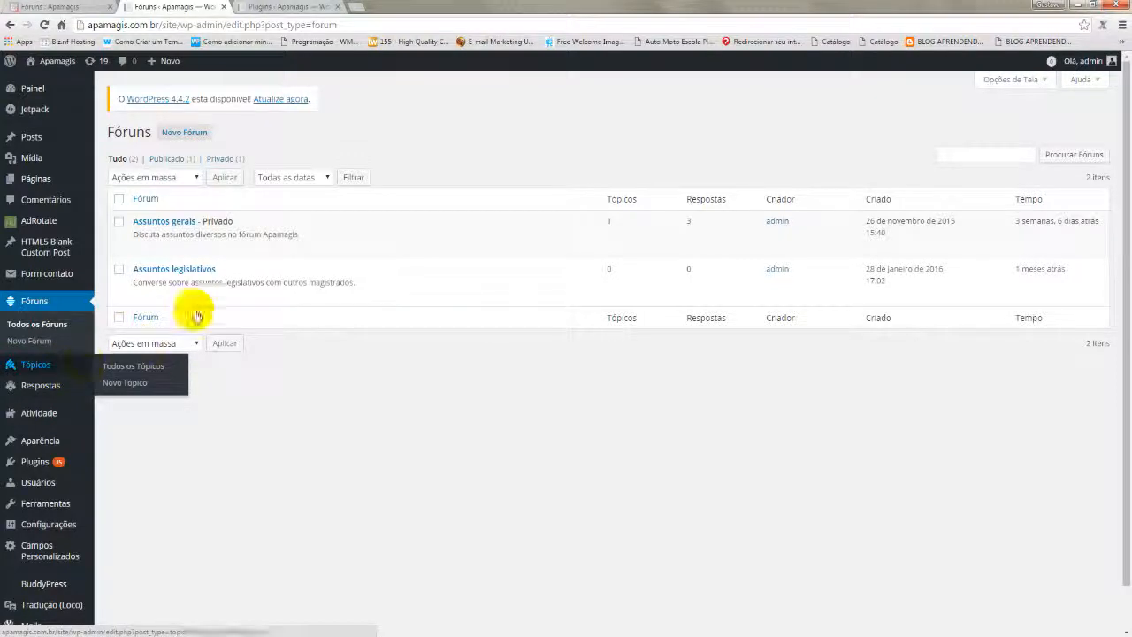
{"action": "mouse_move", "coordinate": [228, 276]}
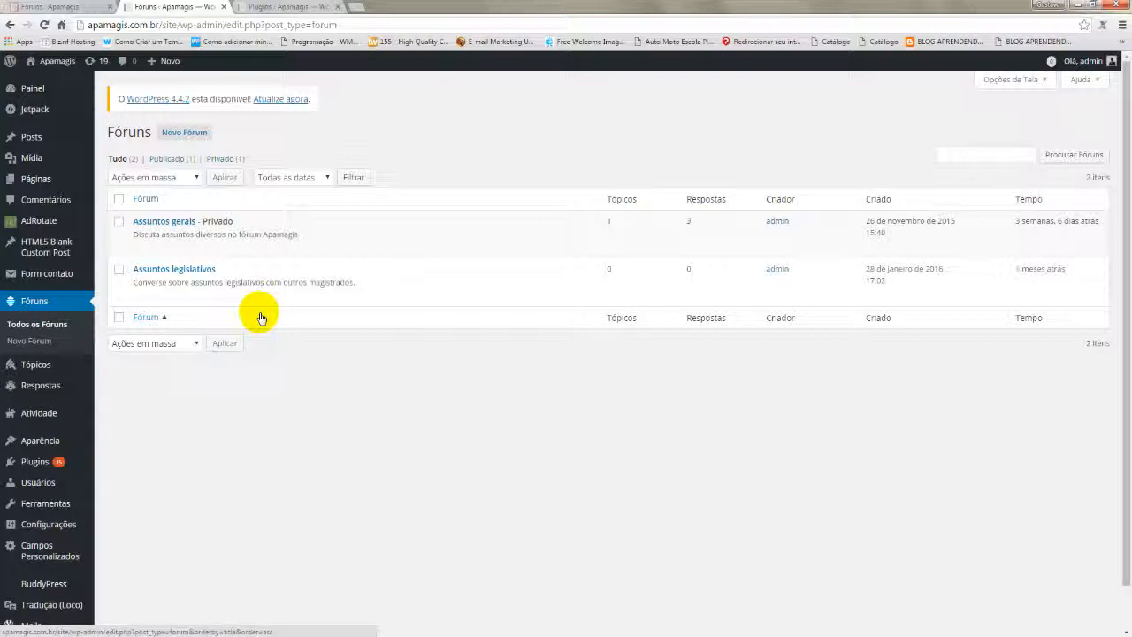
{"action": "left_click_drag", "start_coordinate": [235, 221], "coordinate": [141, 225]}
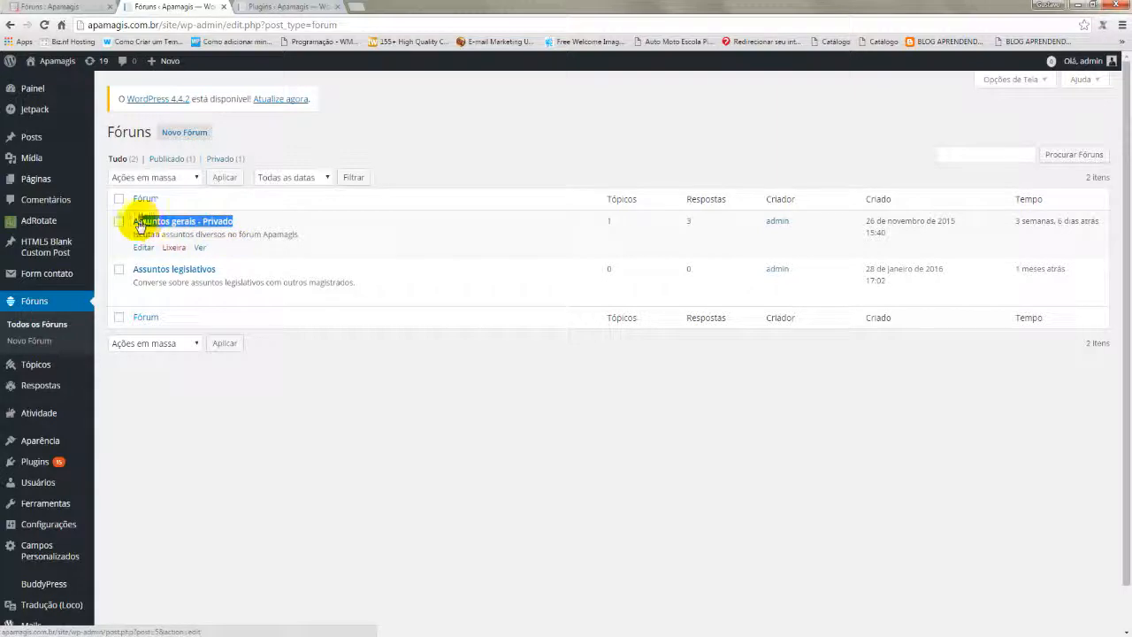
{"action": "left_click", "coordinate": [352, 413]}
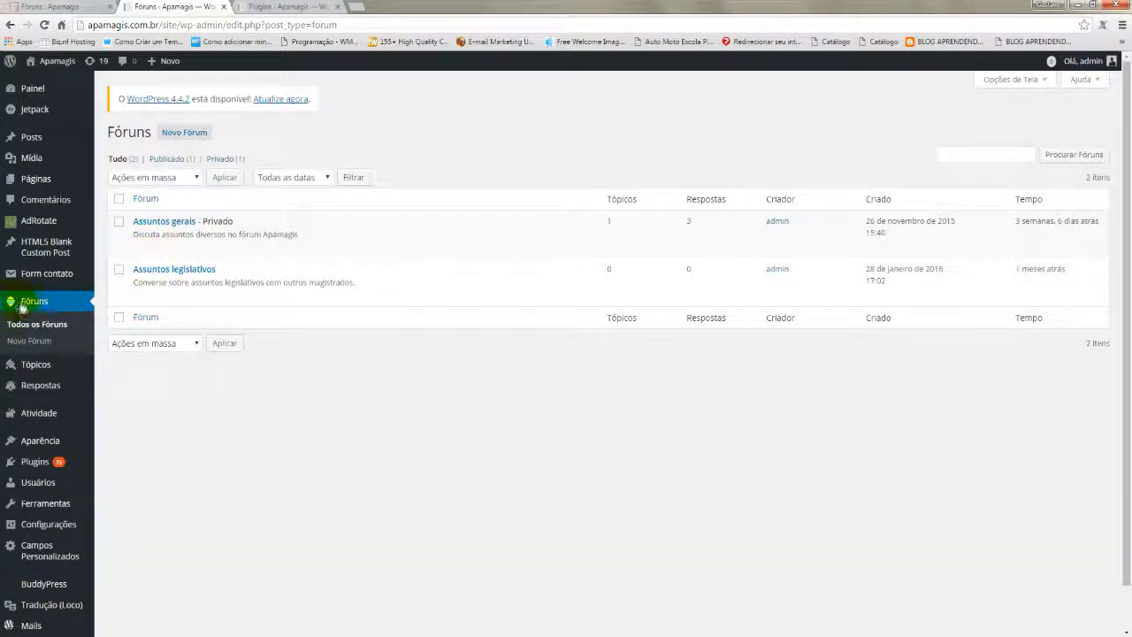
Start a new forum titled "Assuntos judiciários" with the description "Teste de descrição de fórum.".
{"action": "left_click", "coordinate": [27, 344]}
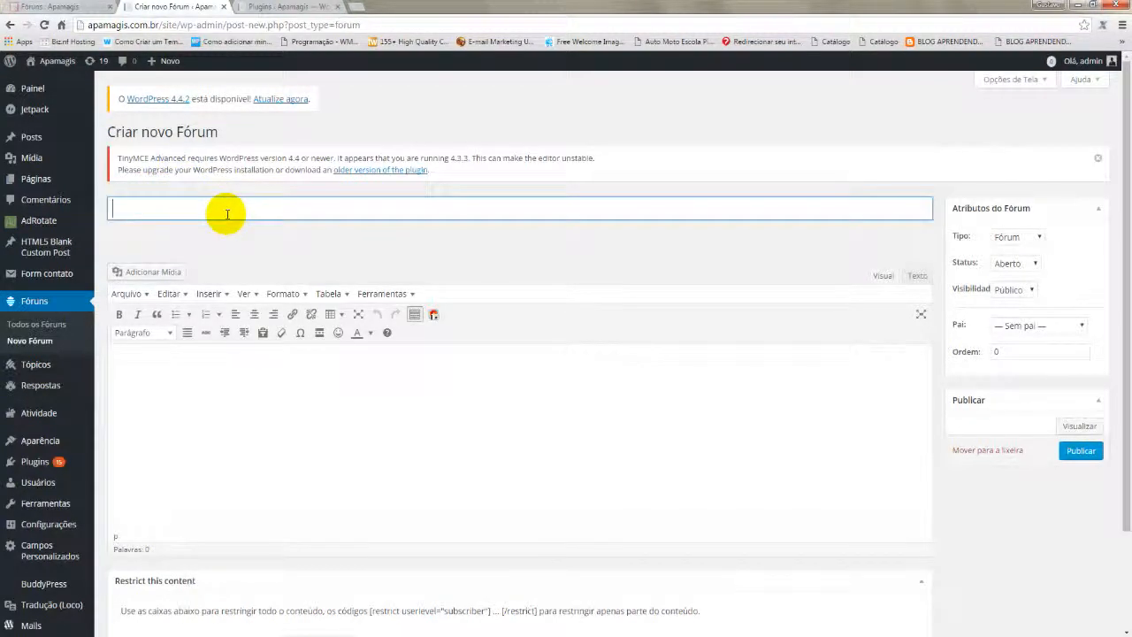
{"action": "type", "text": "Assuntos judiciários"}
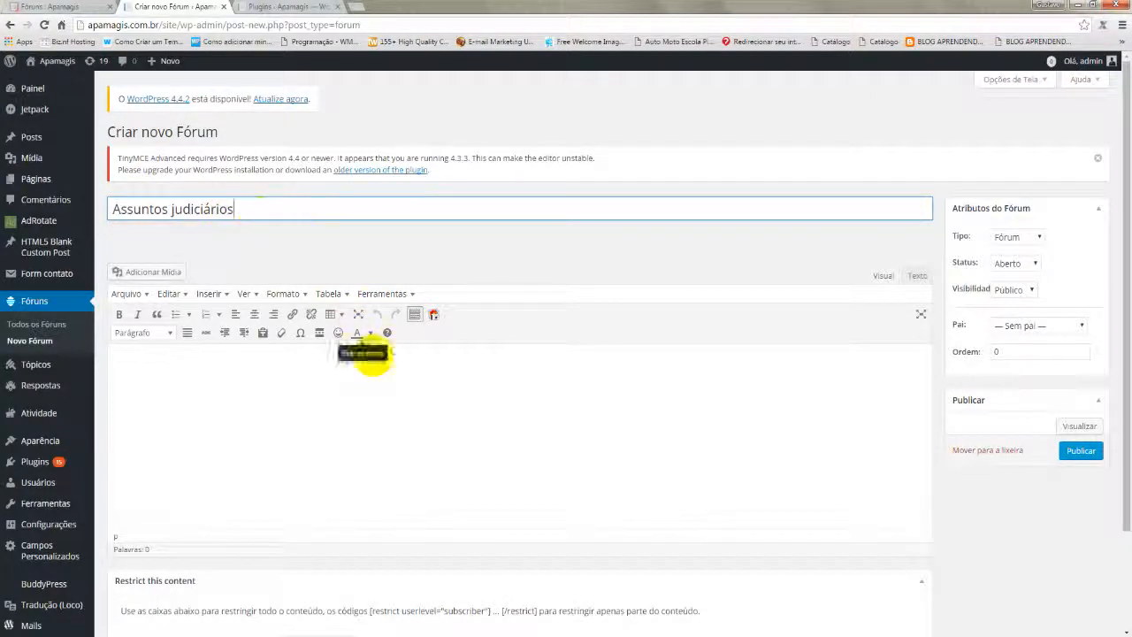
{"action": "left_click", "coordinate": [392, 387]}
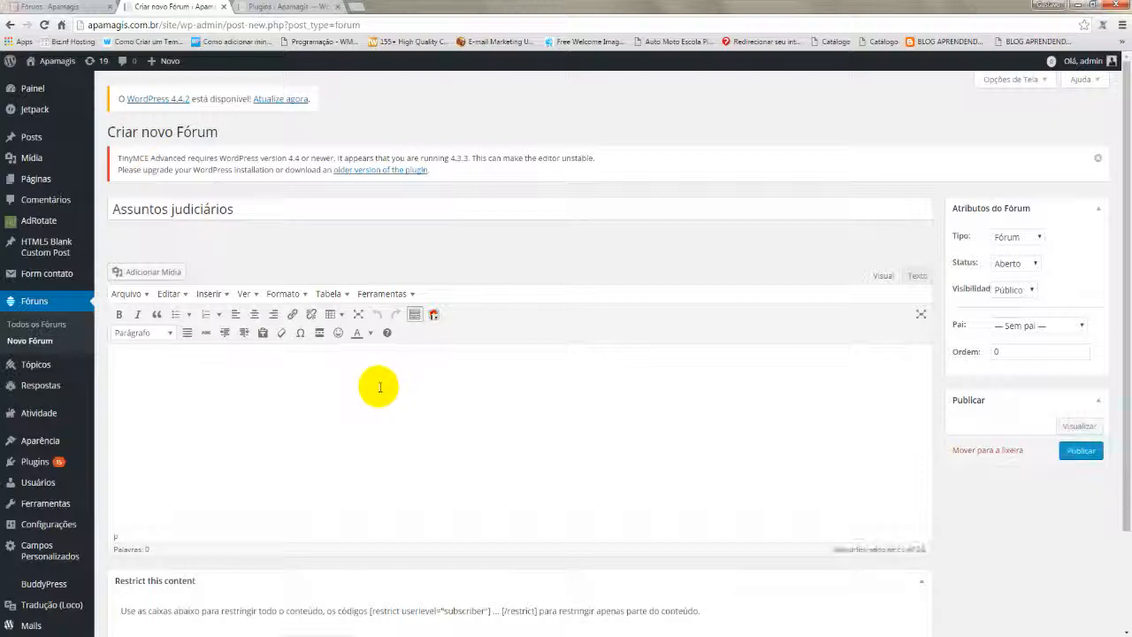
{"action": "left_click", "coordinate": [245, 216]}
{"action": "left_click_drag", "start_coordinate": [277, 215], "coordinate": [108, 210]}
{"action": "left_click", "coordinate": [238, 423]}
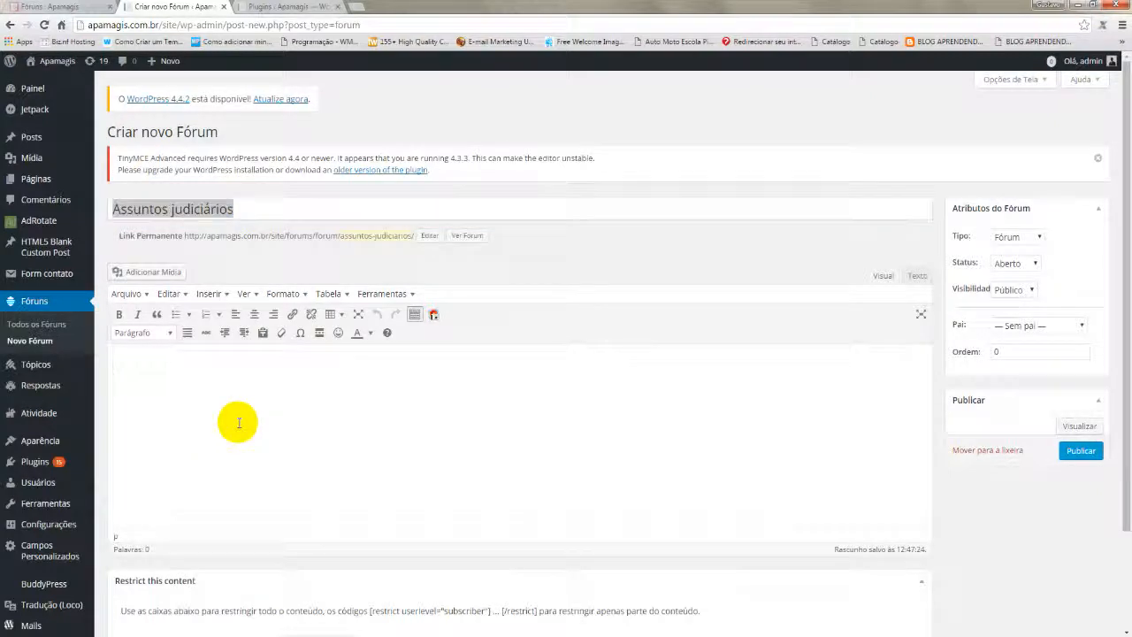
{"action": "type", "text": "Teste de descrição de fórum ."}
{"action": "scroll", "coordinate": [592, 360], "scroll_direction": "down", "scroll_amount": 1}
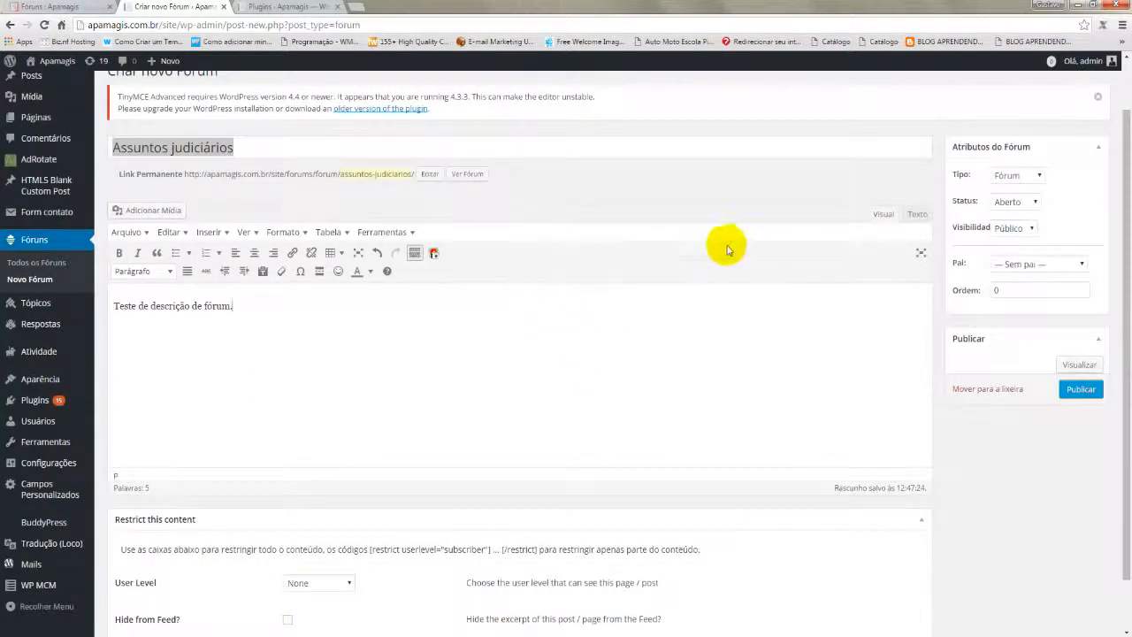
{"action": "scroll", "coordinate": [694, 376], "scroll_direction": "up", "scroll_amount": 1}
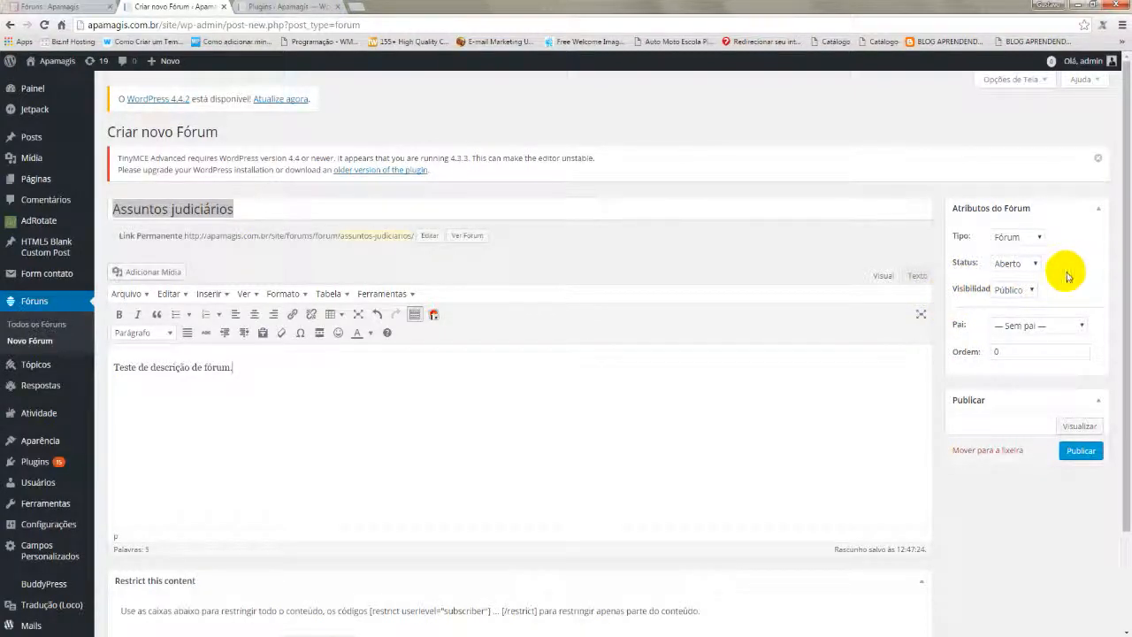
Set the new "Assuntos judiciários" forum's visibility to Privado.
{"action": "double_click", "coordinate": [971, 289]}
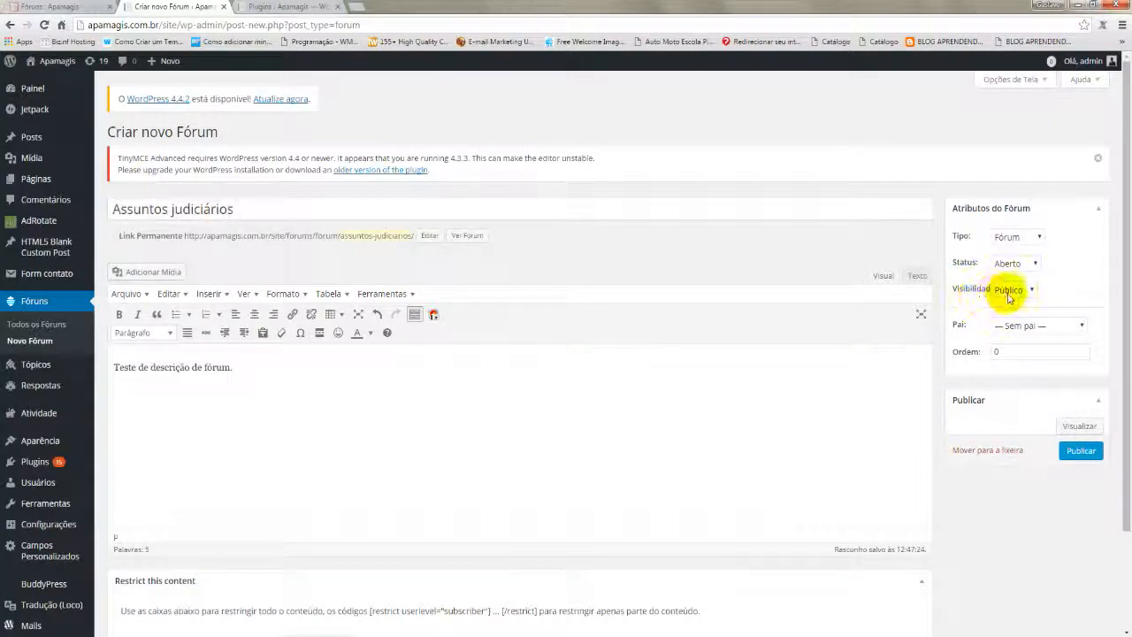
{"action": "left_click", "coordinate": [1014, 292]}
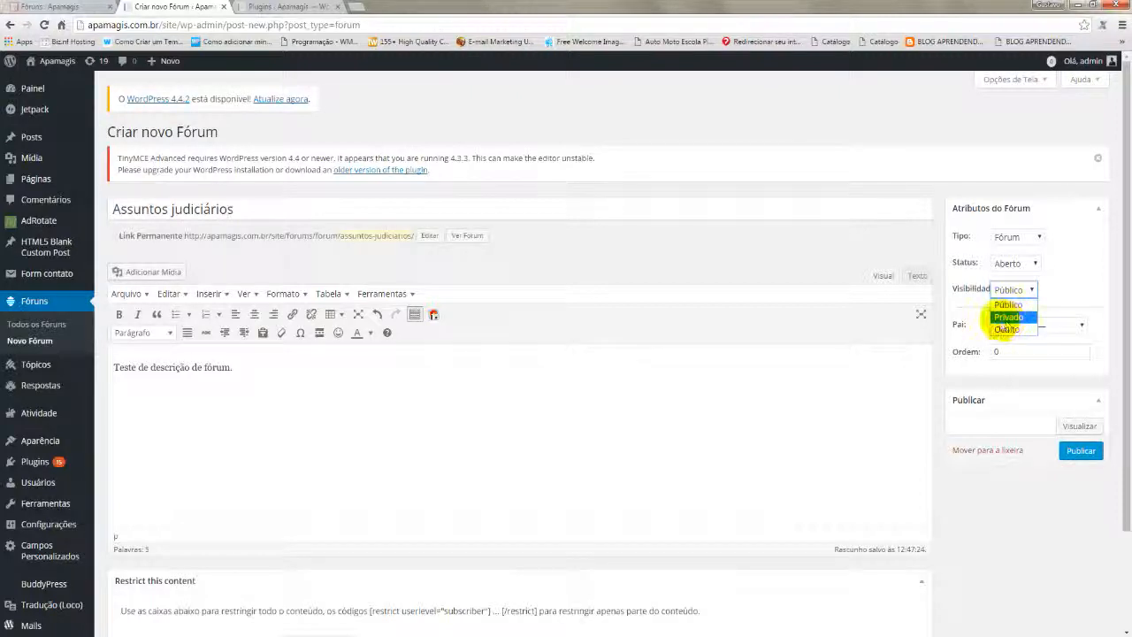
{"action": "left_click", "coordinate": [1007, 319]}
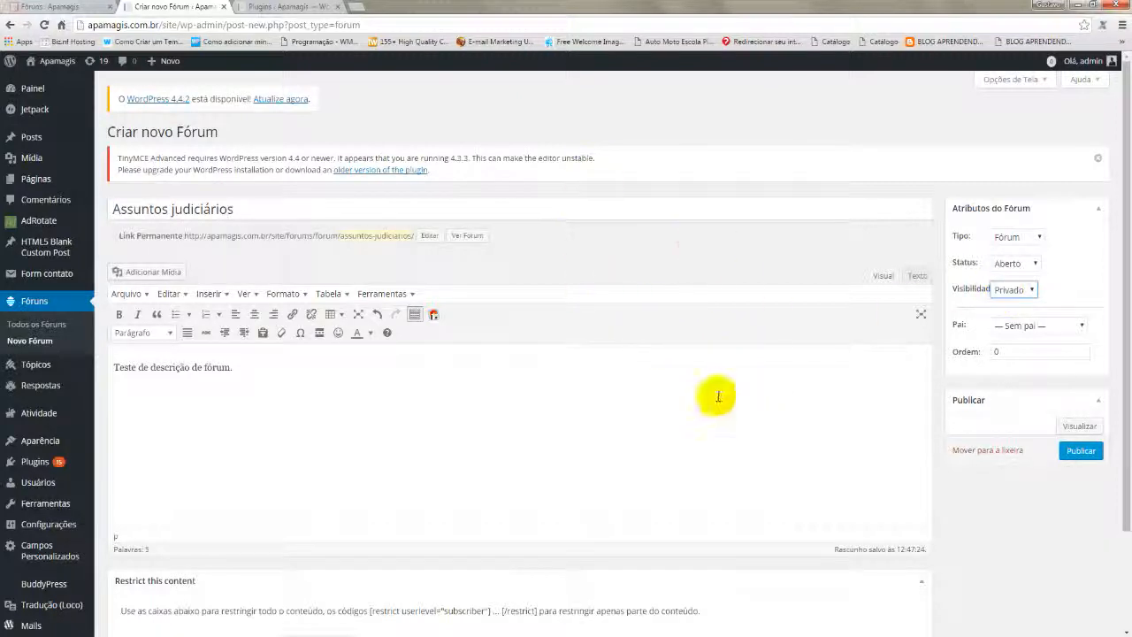
Set the new "Assuntos judiciários" forum's visibility to Público and publish the forum.
{"action": "left_click", "coordinate": [1031, 290]}
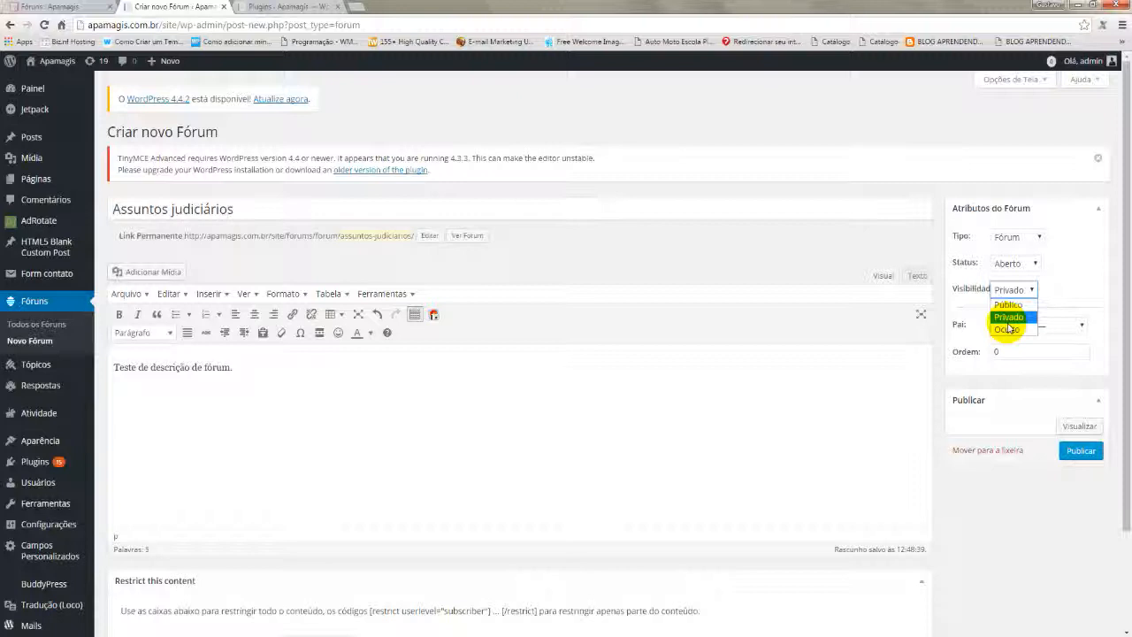
{"action": "left_click", "coordinate": [1008, 305]}
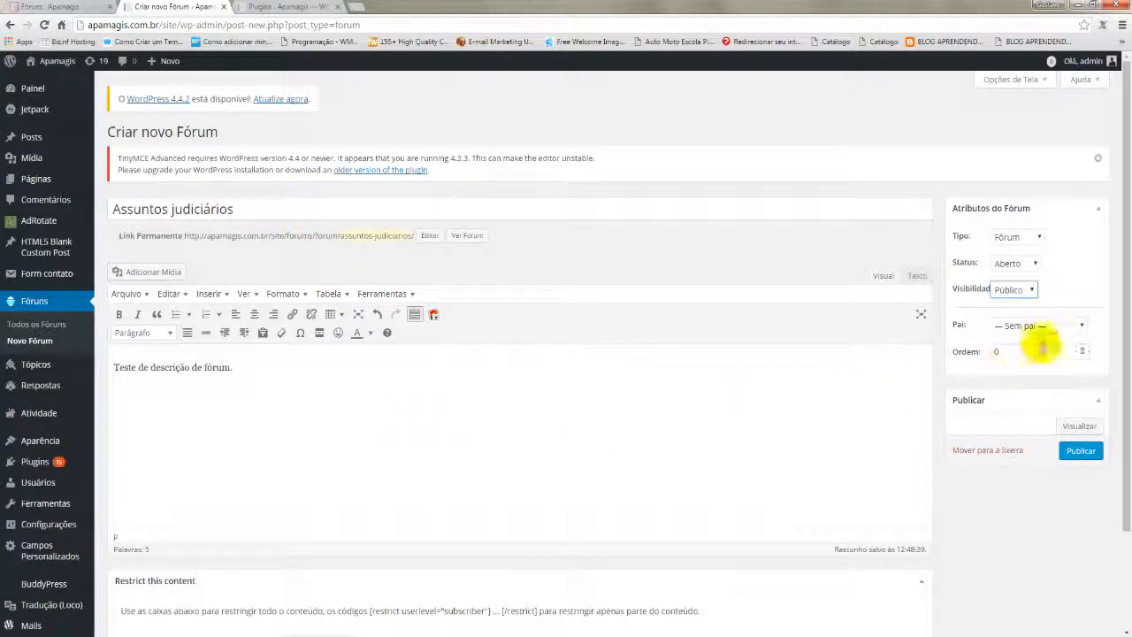
{"action": "left_click", "coordinate": [1008, 298]}
{"action": "left_click", "coordinate": [1006, 298]}
{"action": "left_click", "coordinate": [1079, 452]}
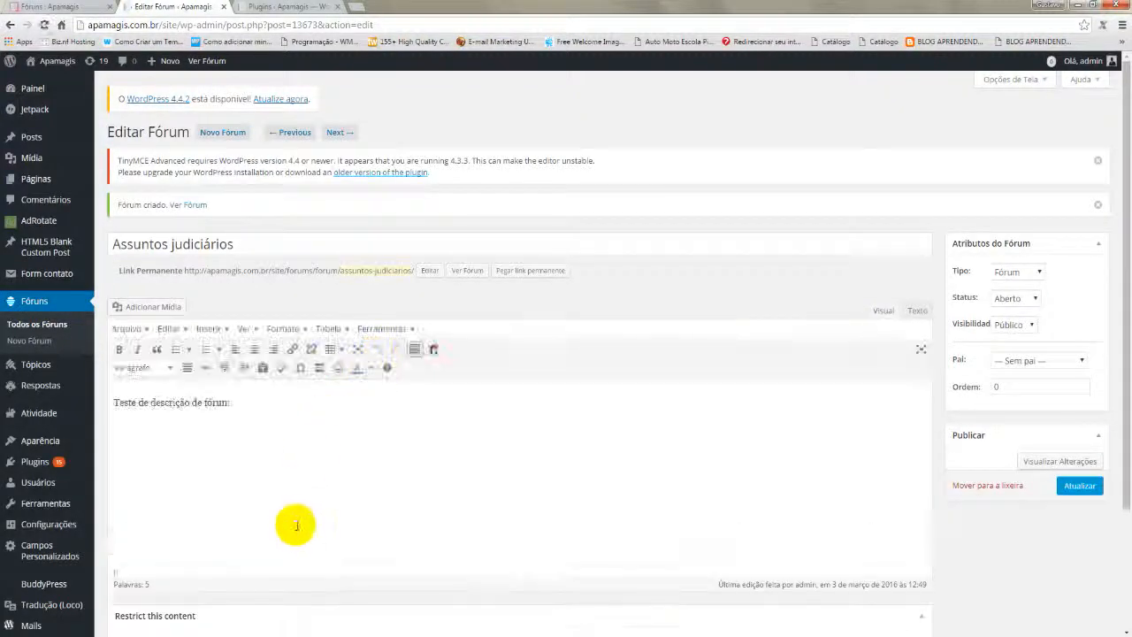
Switch to Firefox, open the site's forum list as a logged-out visitor and enter the "Assuntos judiciários" forum.
{"action": "mouse_move", "coordinate": [221, 630]}
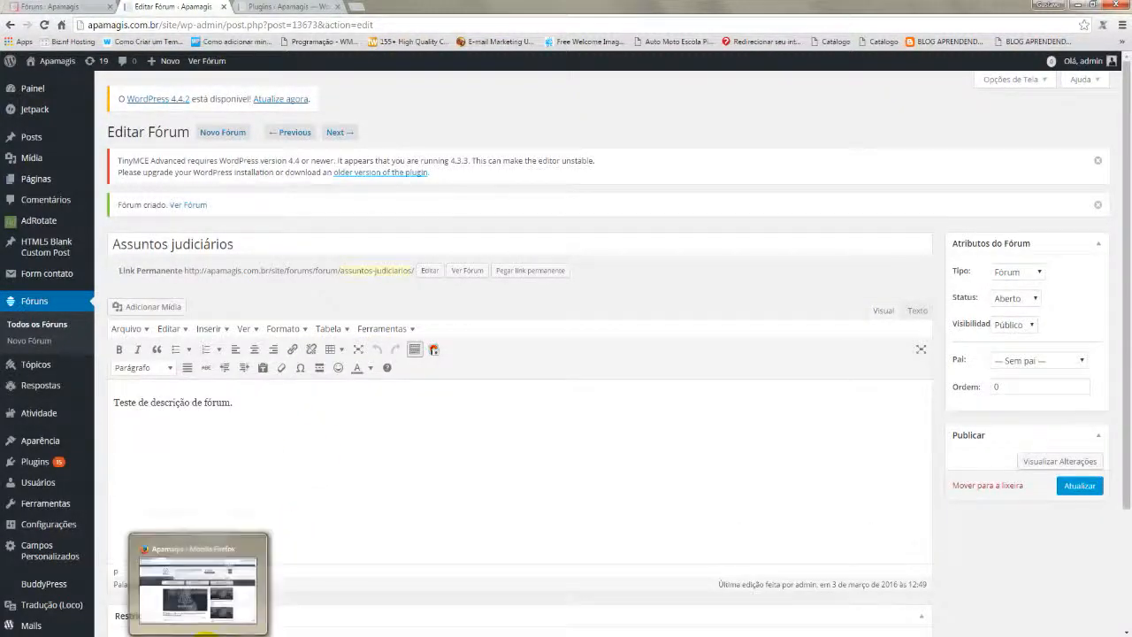
{"action": "left_click", "coordinate": [209, 604]}
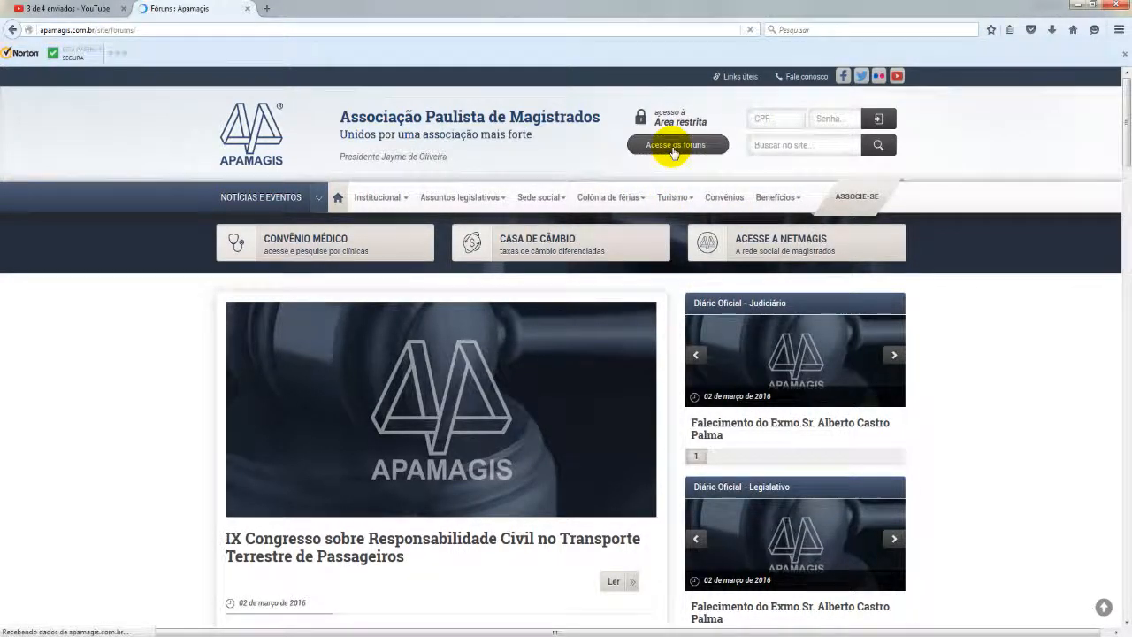
{"action": "scroll", "coordinate": [531, 319], "scroll_direction": "down", "scroll_amount": 3}
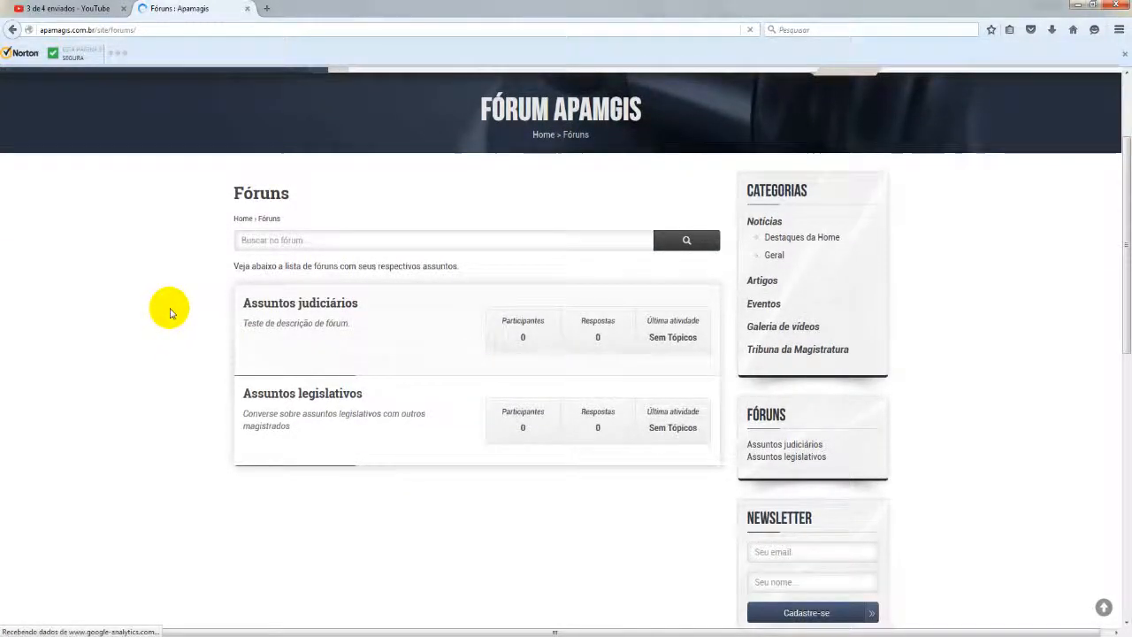
{"action": "left_click_drag", "start_coordinate": [372, 309], "coordinate": [236, 311]}
{"action": "left_click_drag", "start_coordinate": [404, 389], "coordinate": [166, 473]}
{"action": "left_click", "coordinate": [166, 474]}
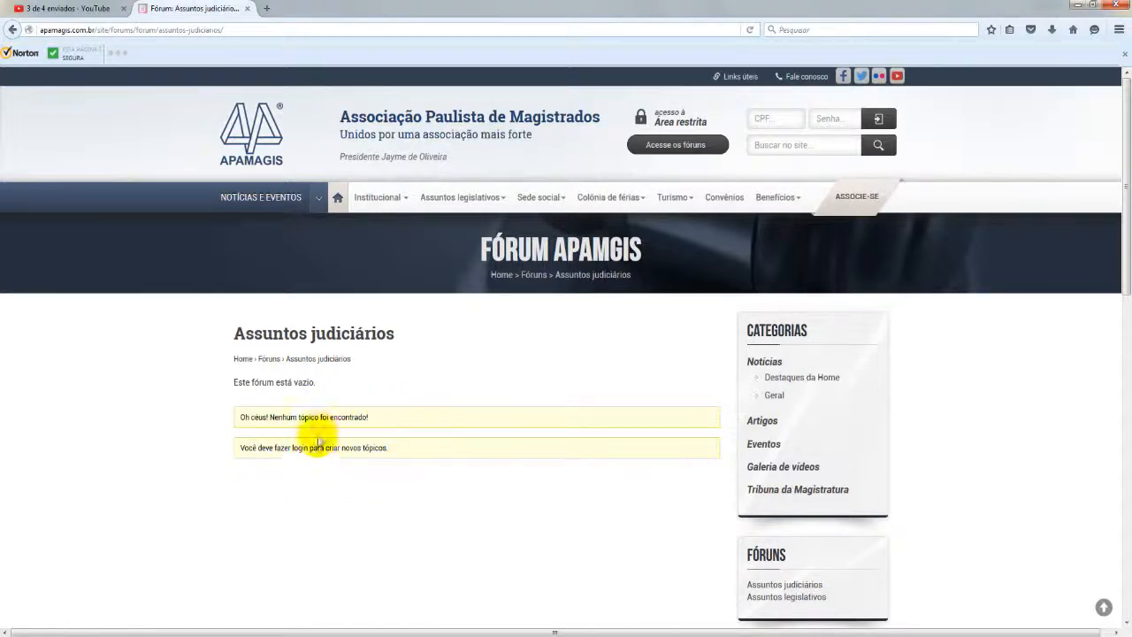
Read the notices on the "Assuntos judiciários" forum page and go back to the forum list.
{"action": "left_click_drag", "start_coordinate": [408, 449], "coordinate": [240, 462]}
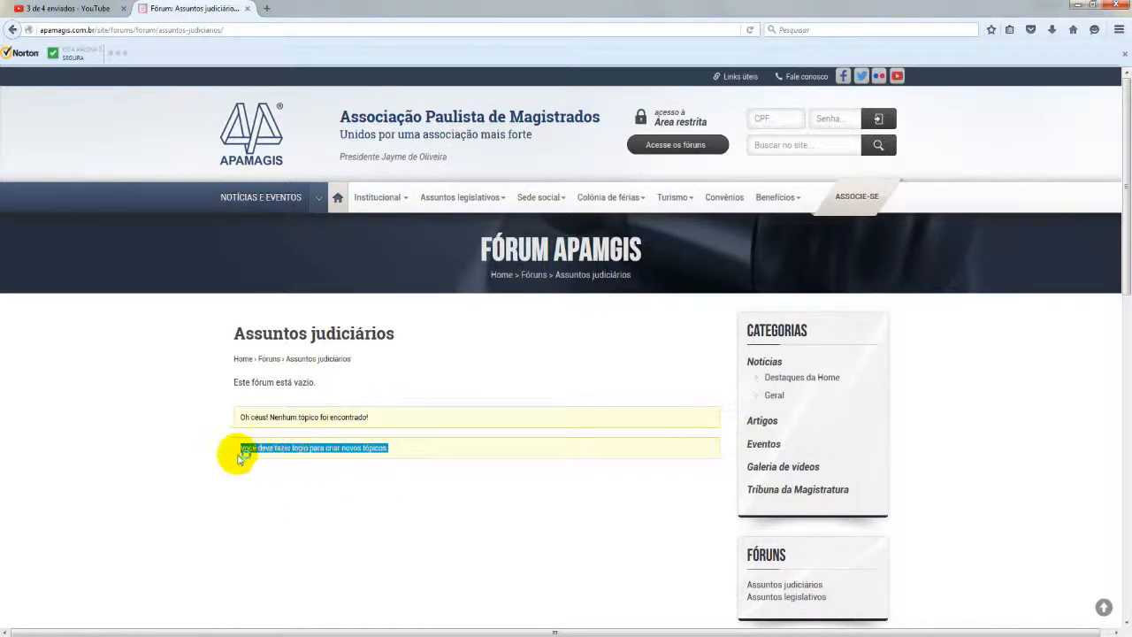
{"action": "left_click", "coordinate": [285, 517]}
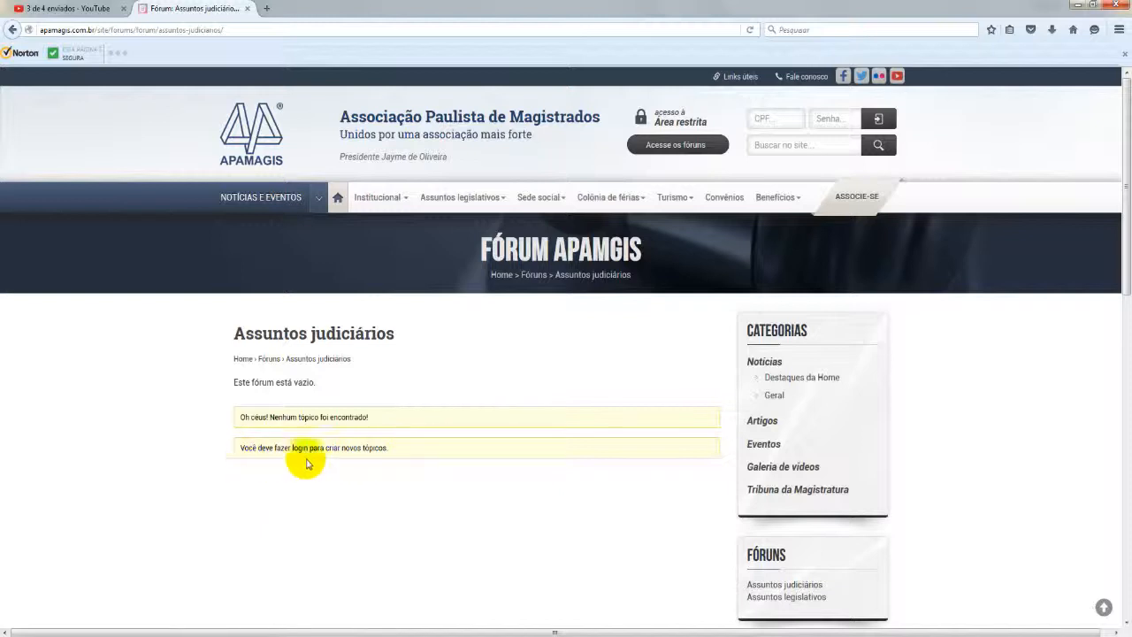
{"action": "left_click_drag", "start_coordinate": [438, 449], "coordinate": [276, 510]}
{"action": "left_click", "coordinate": [276, 509]}
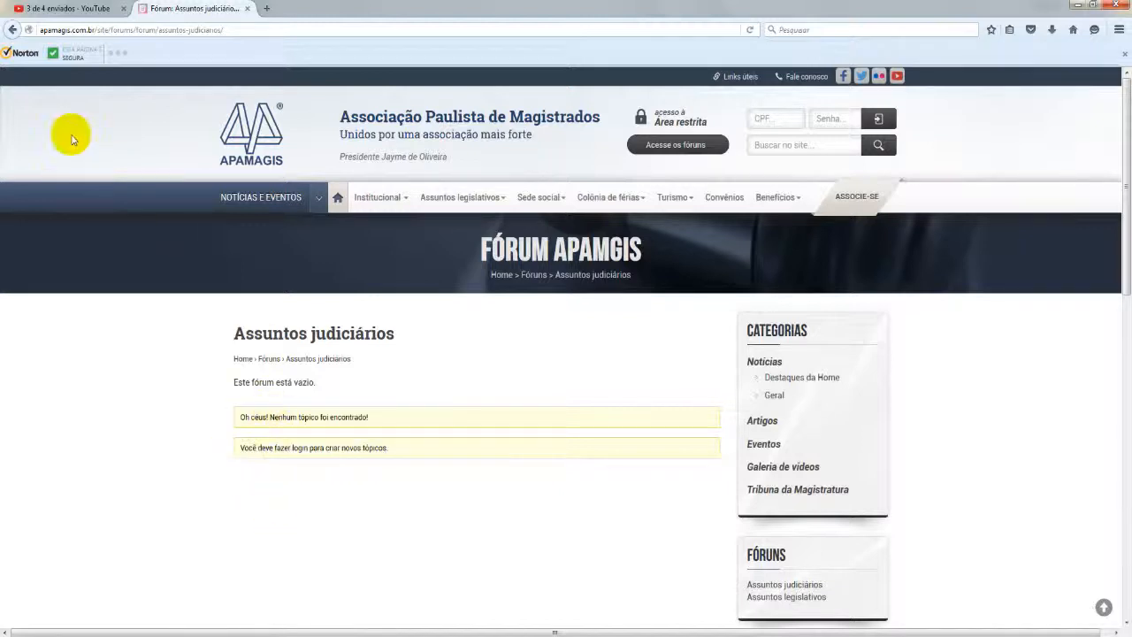
{"action": "left_click", "coordinate": [13, 30]}
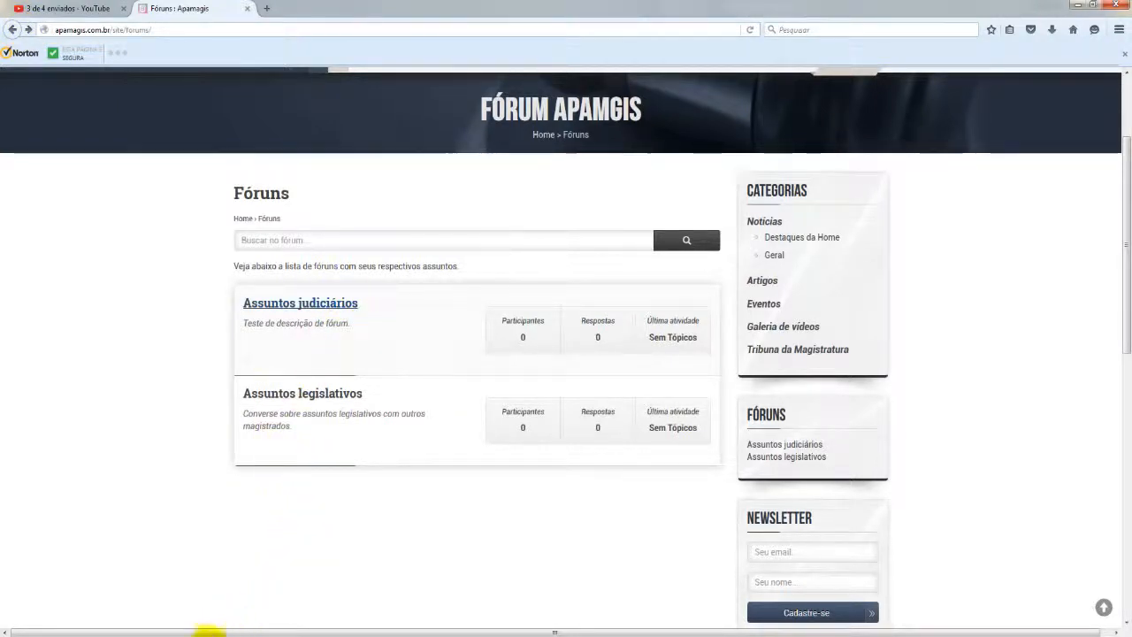
Switch back to the WordPress admin in Chrome, set the "Assuntos judiciários" forum's visibility to Privado and update the forum.
{"action": "mouse_move", "coordinate": [266, 634]}
{"action": "left_click", "coordinate": [267, 602]}
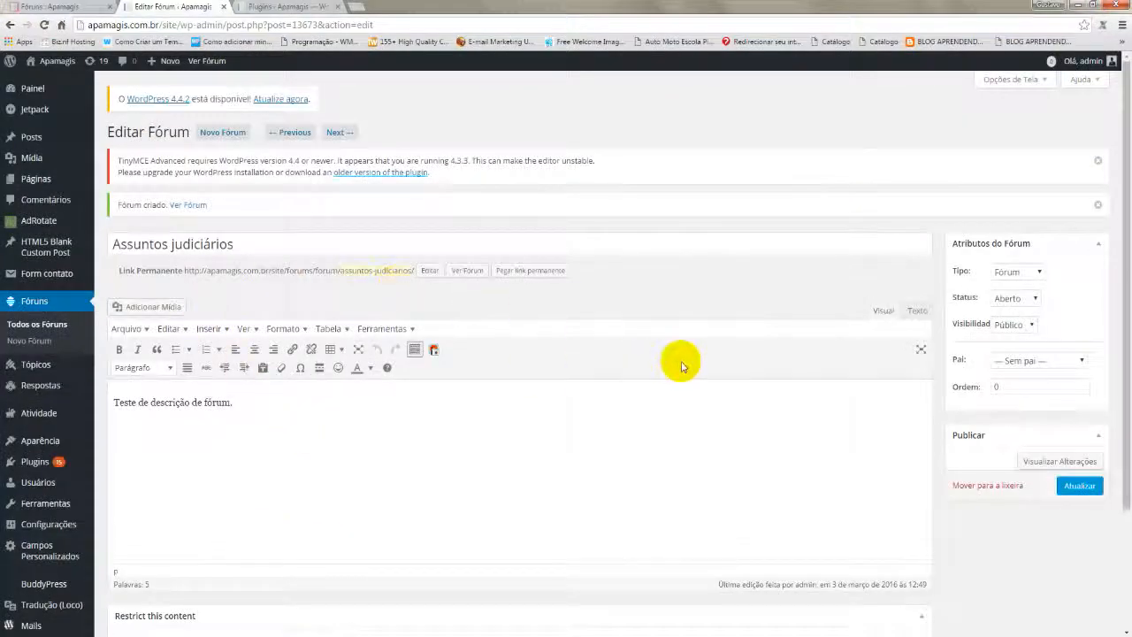
{"action": "left_click", "coordinate": [1008, 325]}
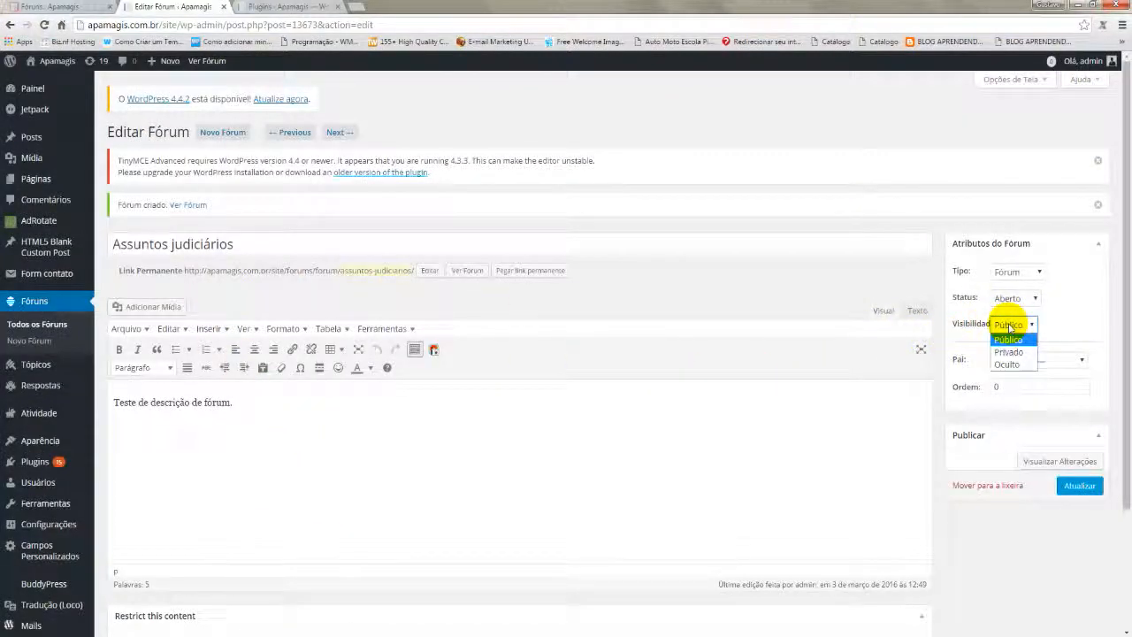
{"action": "left_click", "coordinate": [1010, 359]}
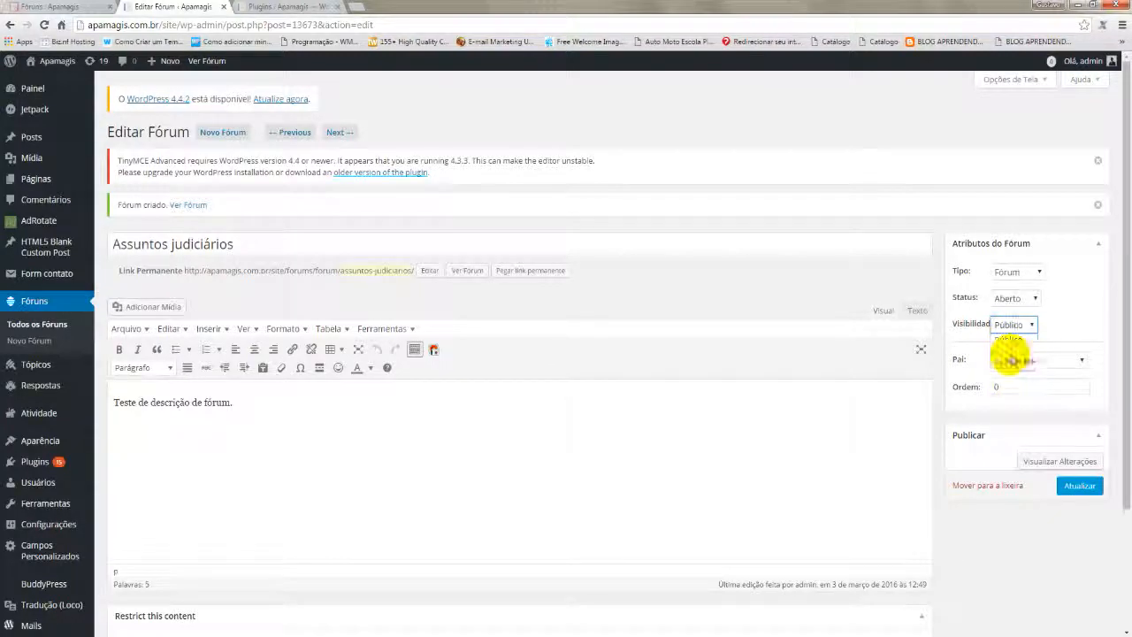
{"action": "left_click", "coordinate": [1080, 487]}
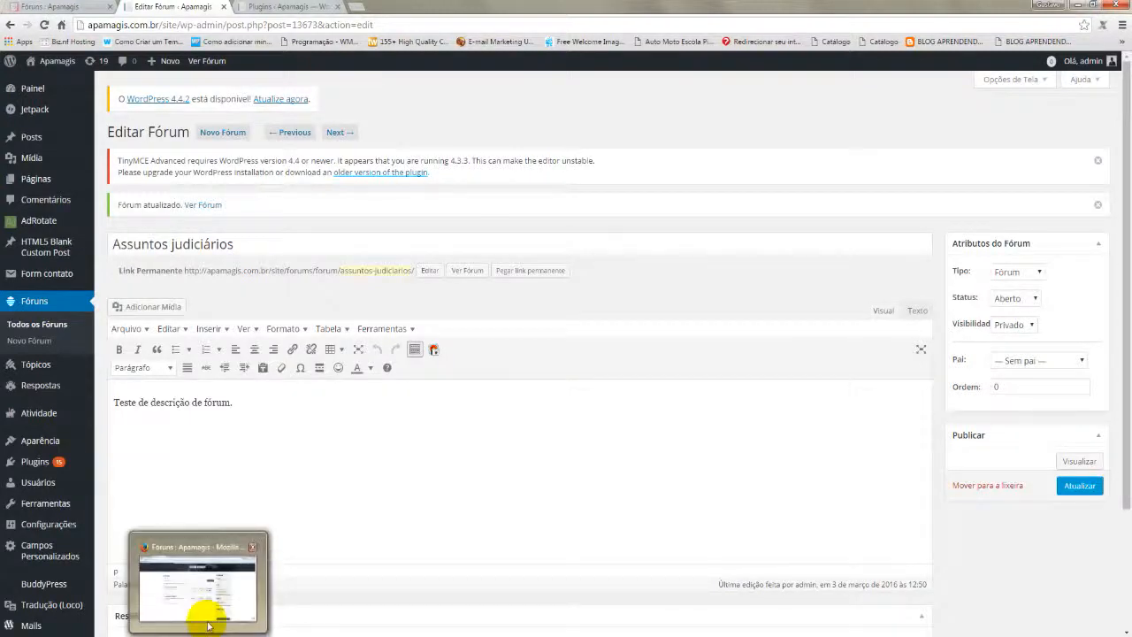
Switch to Firefox, reload the public forum list and log in to the restricted area with the member's login name and password.
{"action": "left_click", "coordinate": [205, 610]}
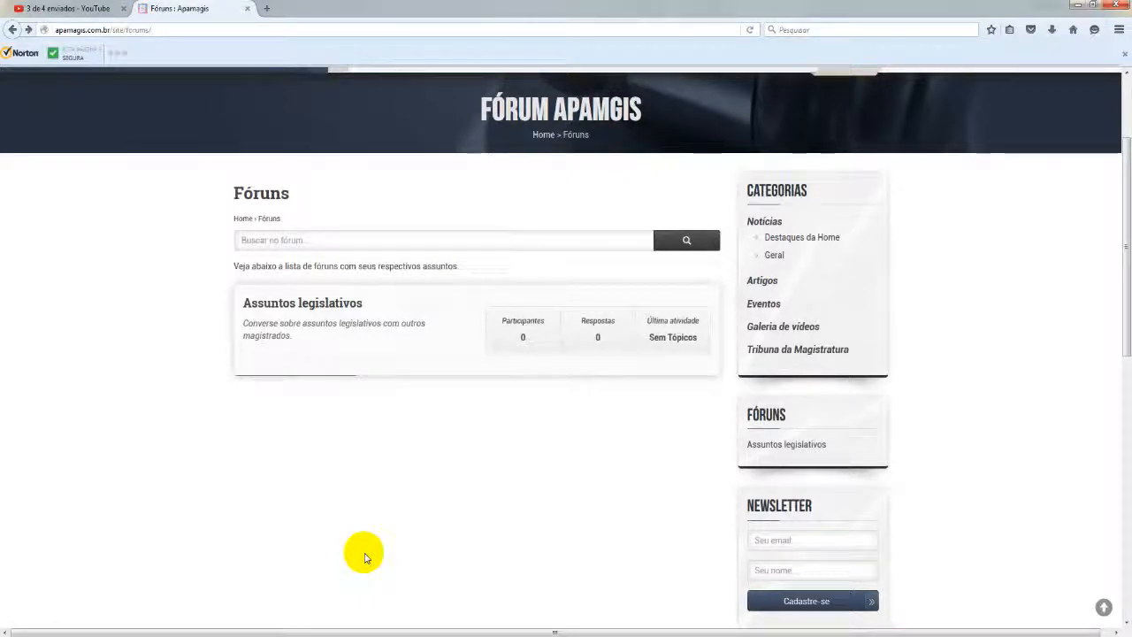
{"action": "scroll", "coordinate": [365, 557], "scroll_direction": "up", "scroll_amount": 3}
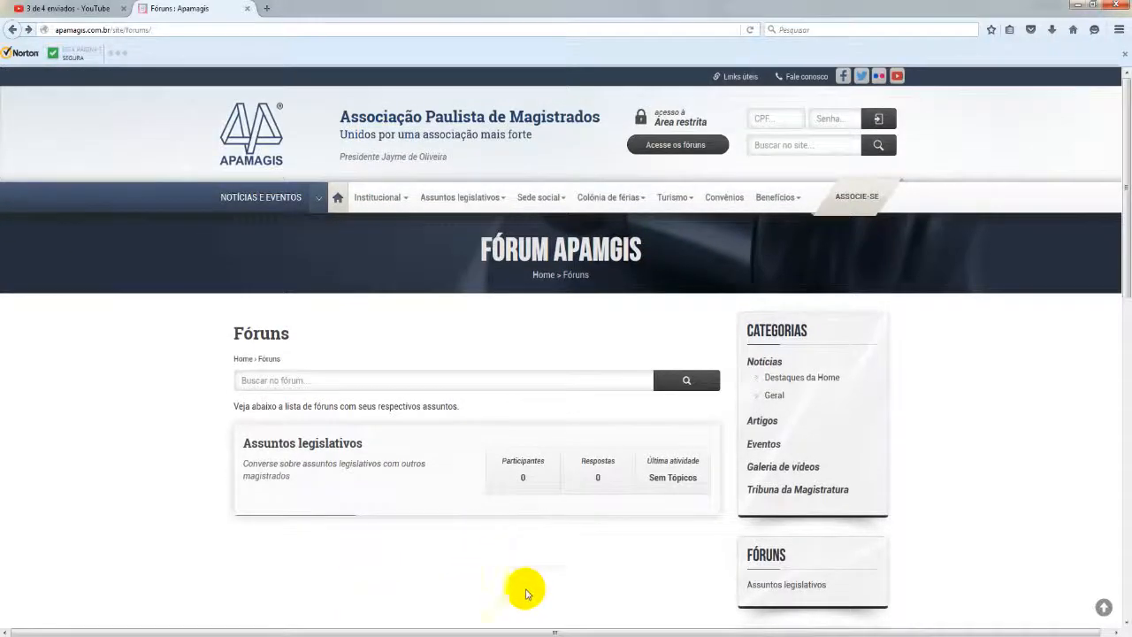
{"action": "left_click", "coordinate": [775, 121]}
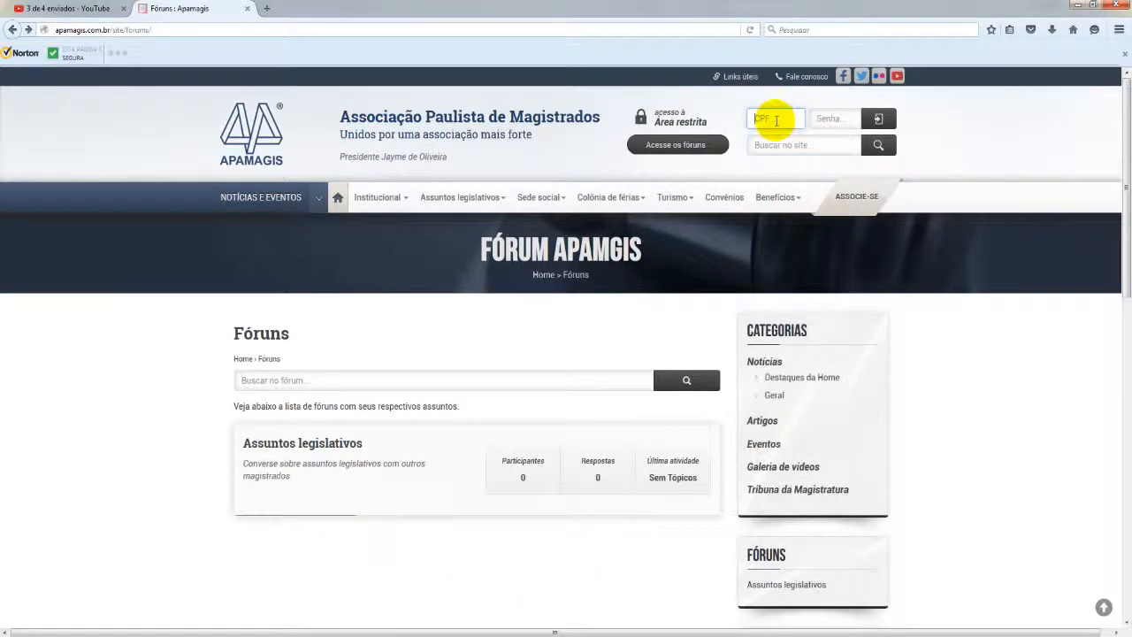
{"action": "left_click", "coordinate": [776, 121]}
{"action": "left_click", "coordinate": [773, 132]}
{"action": "left_click", "coordinate": [830, 121]}
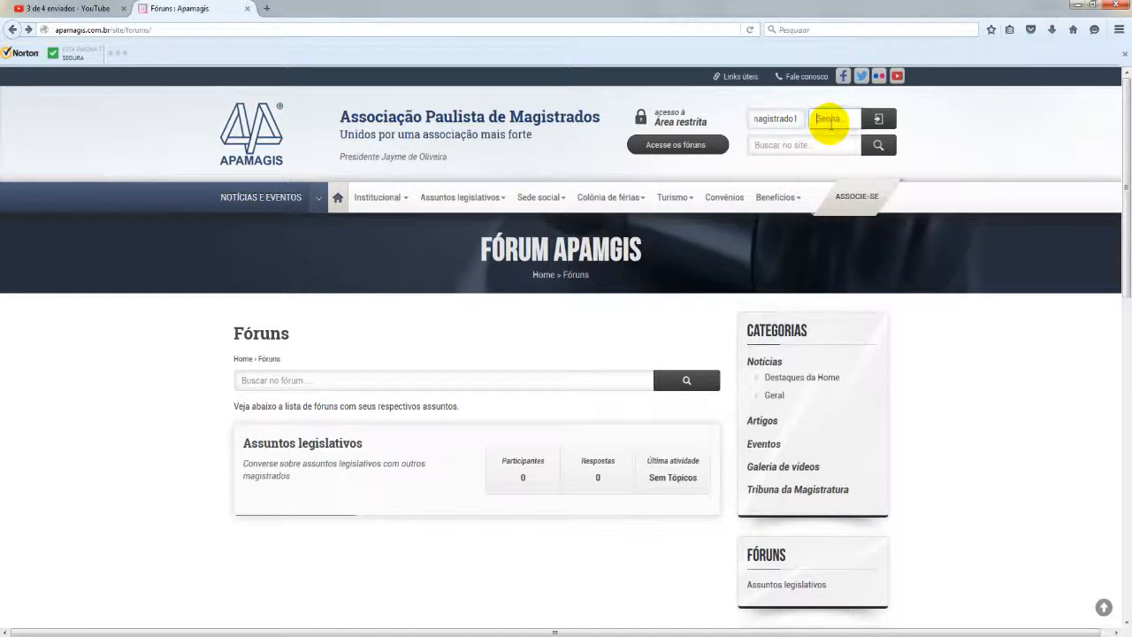
{"action": "left_click", "coordinate": [879, 119]}
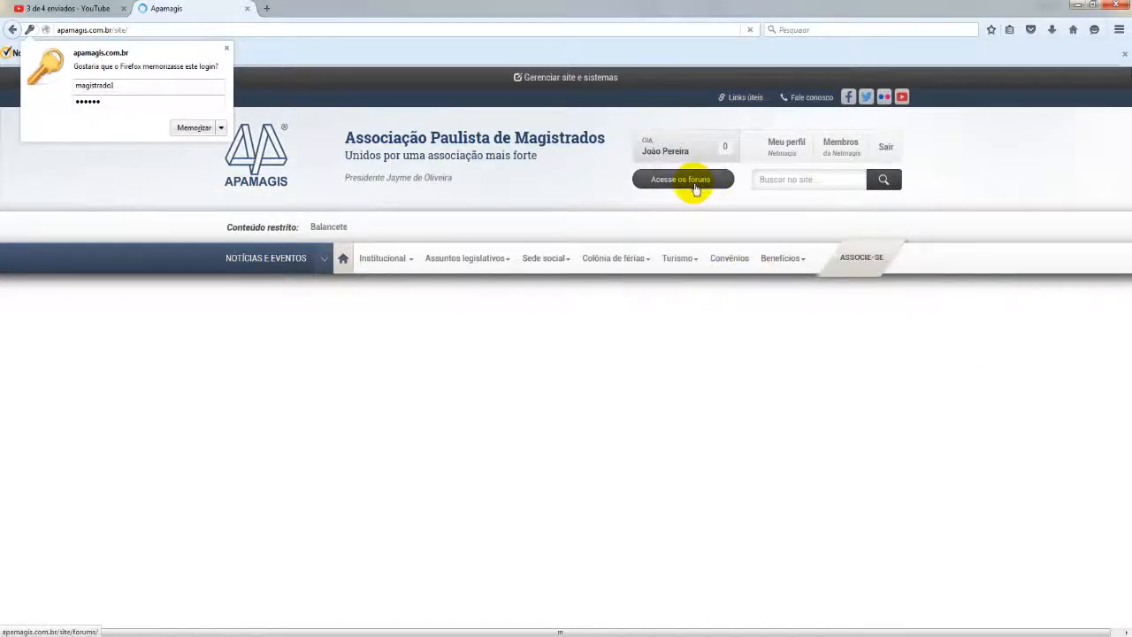
Open the site's forum list as the logged-in member and look over the private and public forums.
{"action": "left_click", "coordinate": [696, 186]}
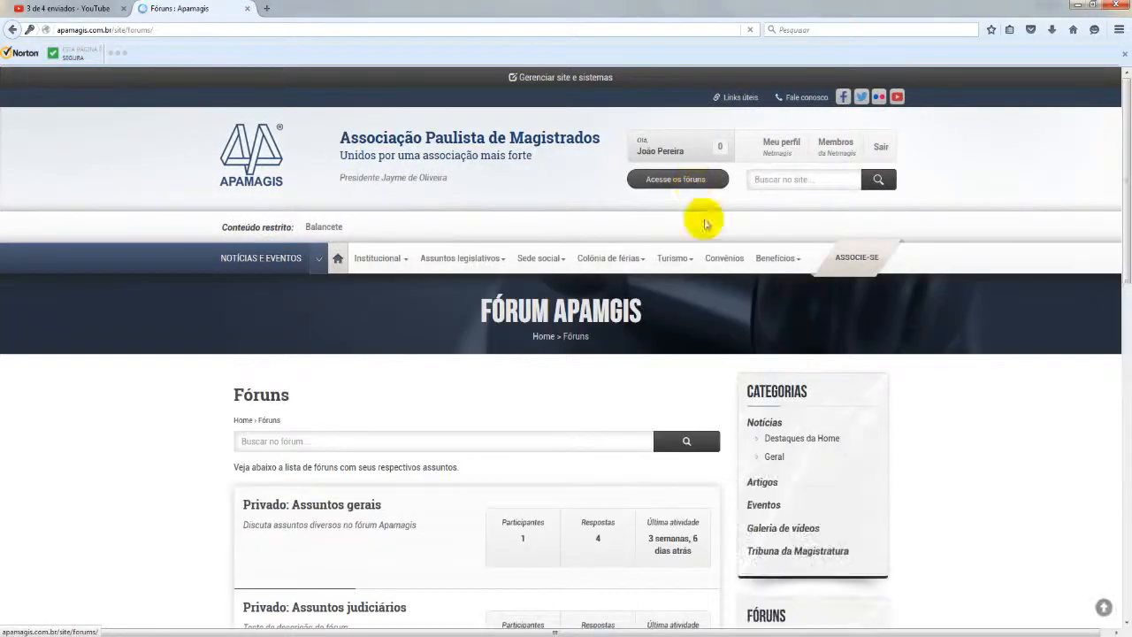
{"action": "scroll", "coordinate": [861, 437], "scroll_direction": "down", "scroll_amount": 2}
{"action": "scroll", "coordinate": [860, 437], "scroll_direction": "down", "scroll_amount": 2}
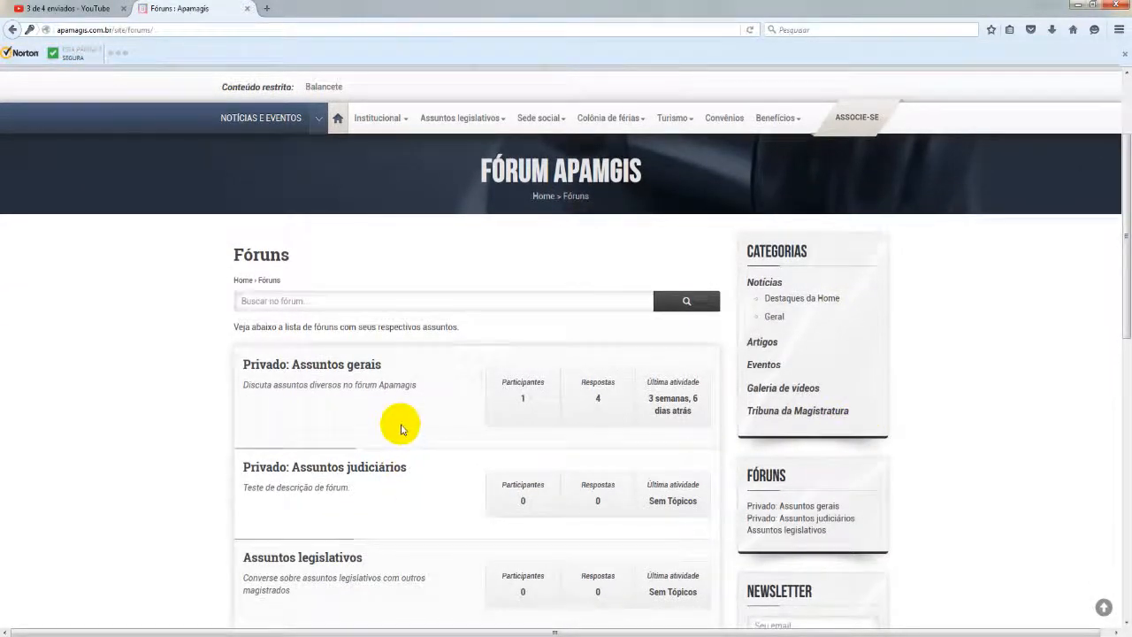
Look over the member's forum list, comparing the forums marked "Privado" with the public "Assuntos legislativos" forum.
{"action": "scroll", "coordinate": [407, 433], "scroll_direction": "down", "scroll_amount": 2}
{"action": "left_click_drag", "start_coordinate": [240, 397], "coordinate": [289, 405]}
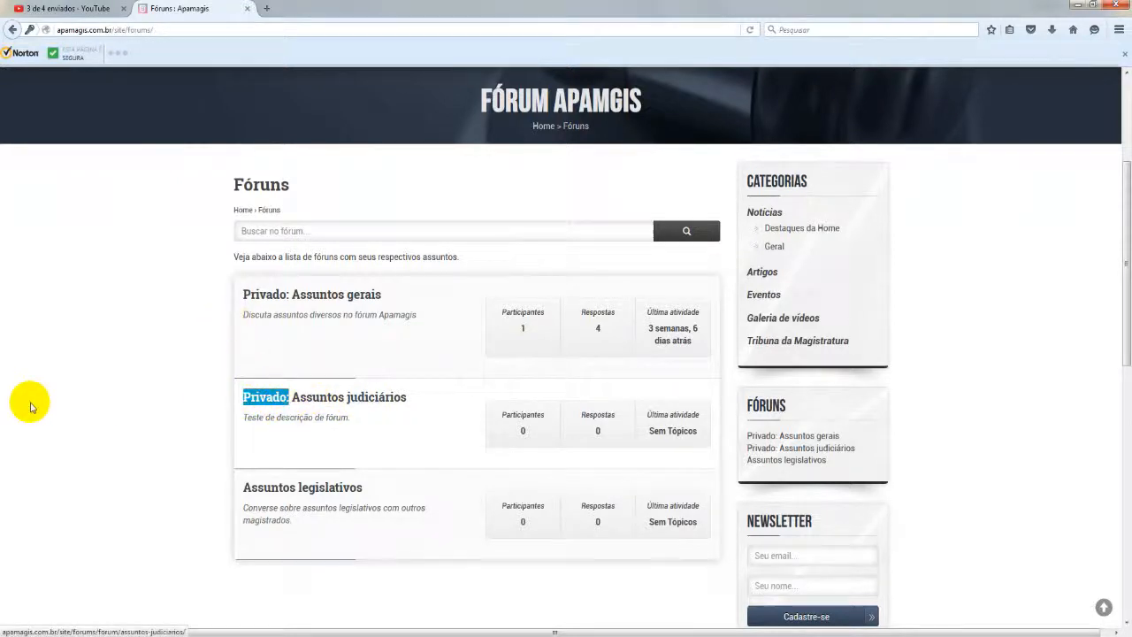
{"action": "left_click", "coordinate": [208, 359]}
{"action": "scroll", "coordinate": [430, 366], "scroll_direction": "up", "scroll_amount": 2}
{"action": "scroll", "coordinate": [430, 362], "scroll_direction": "down", "scroll_amount": 2}
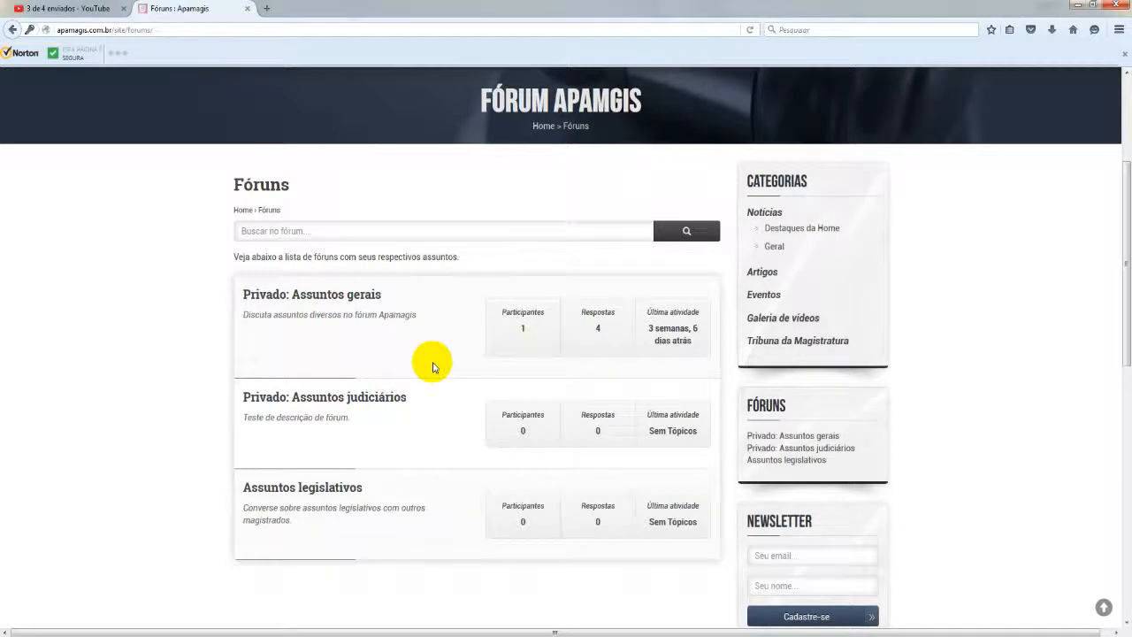
{"action": "scroll", "coordinate": [433, 367], "scroll_direction": "down", "scroll_amount": 2}
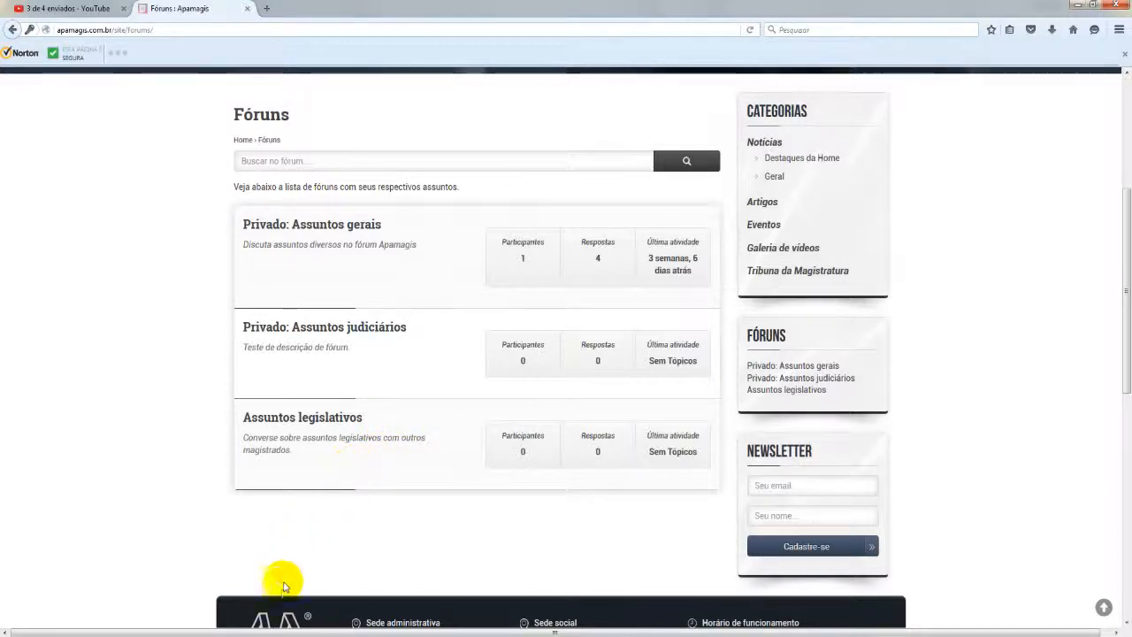
Switch to the WordPress admin in Chrome and create a topic titled "Primeiro tópico de assunto judiciário" with the content "Teste de conteúdo ou questão do tópico.".
{"action": "mouse_move", "coordinate": [275, 629]}
{"action": "left_click", "coordinate": [275, 522]}
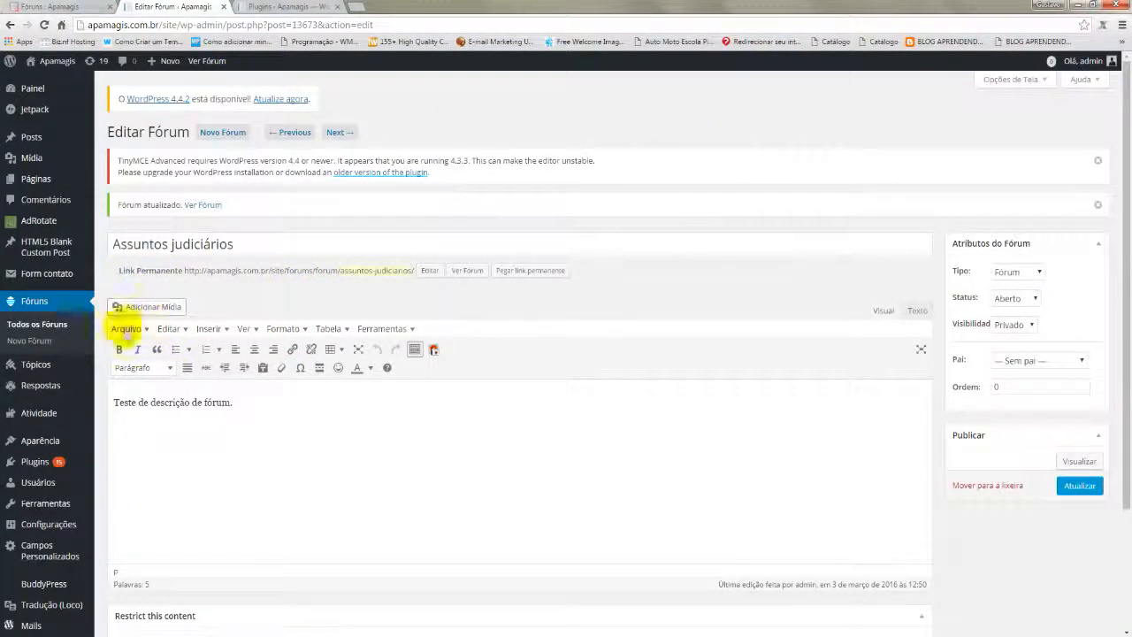
{"action": "mouse_move", "coordinate": [33, 371]}
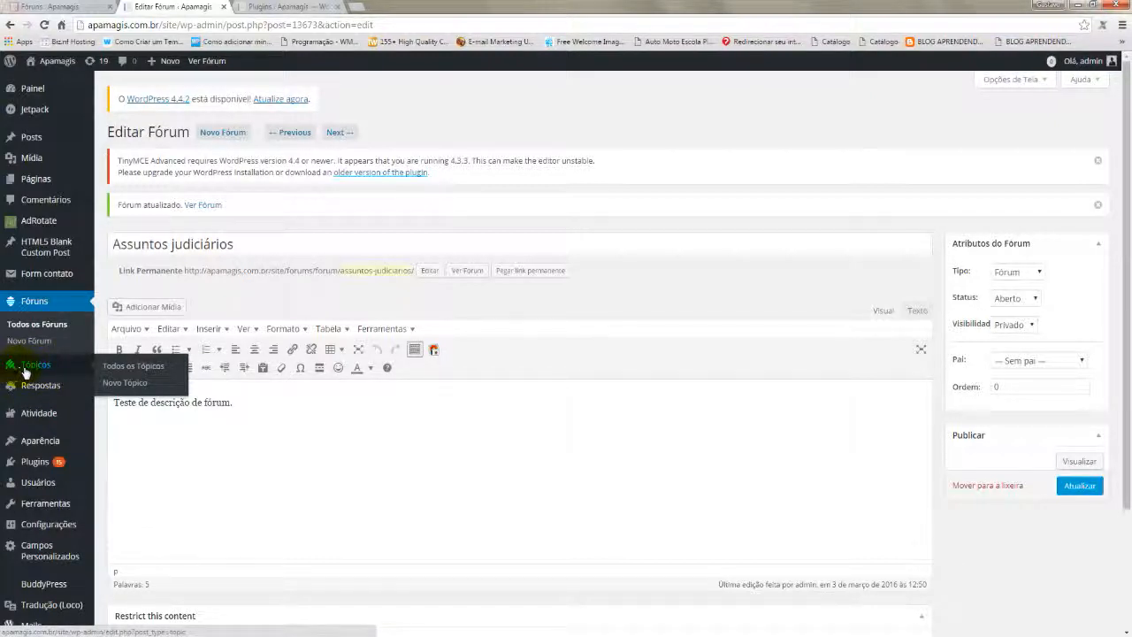
{"action": "left_click", "coordinate": [117, 385]}
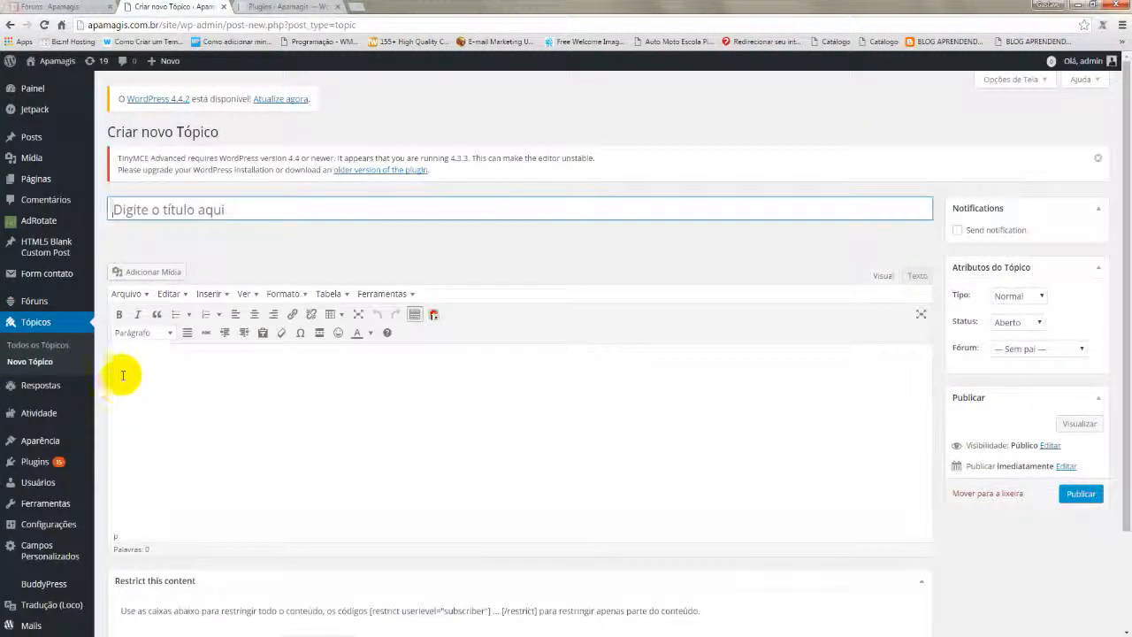
{"action": "left_click", "coordinate": [186, 214]}
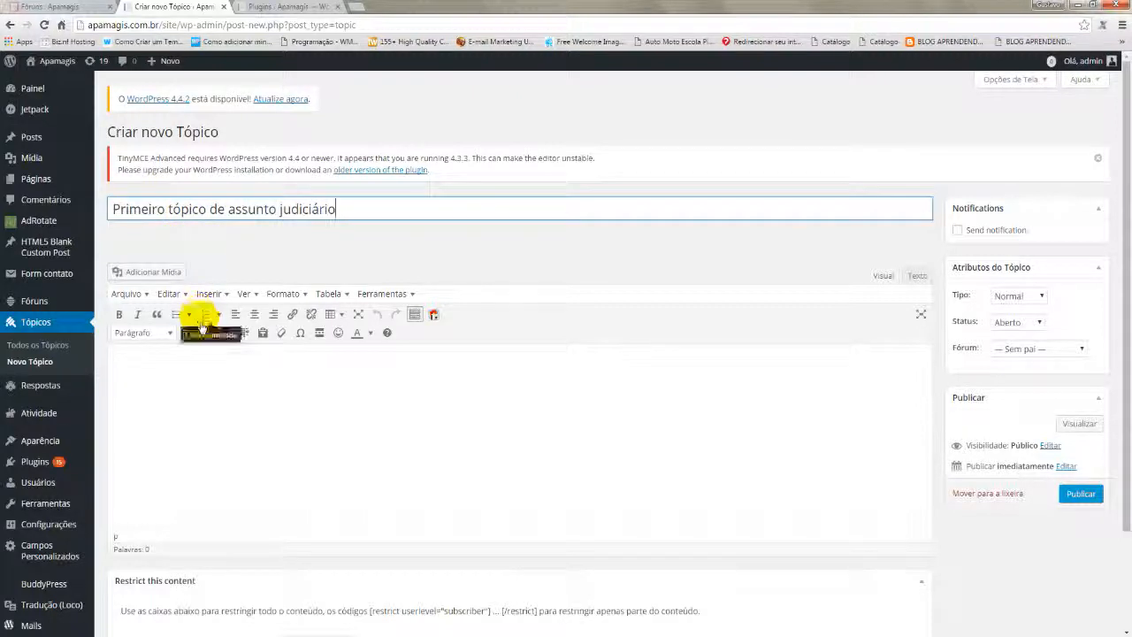
{"action": "left_click", "coordinate": [257, 439]}
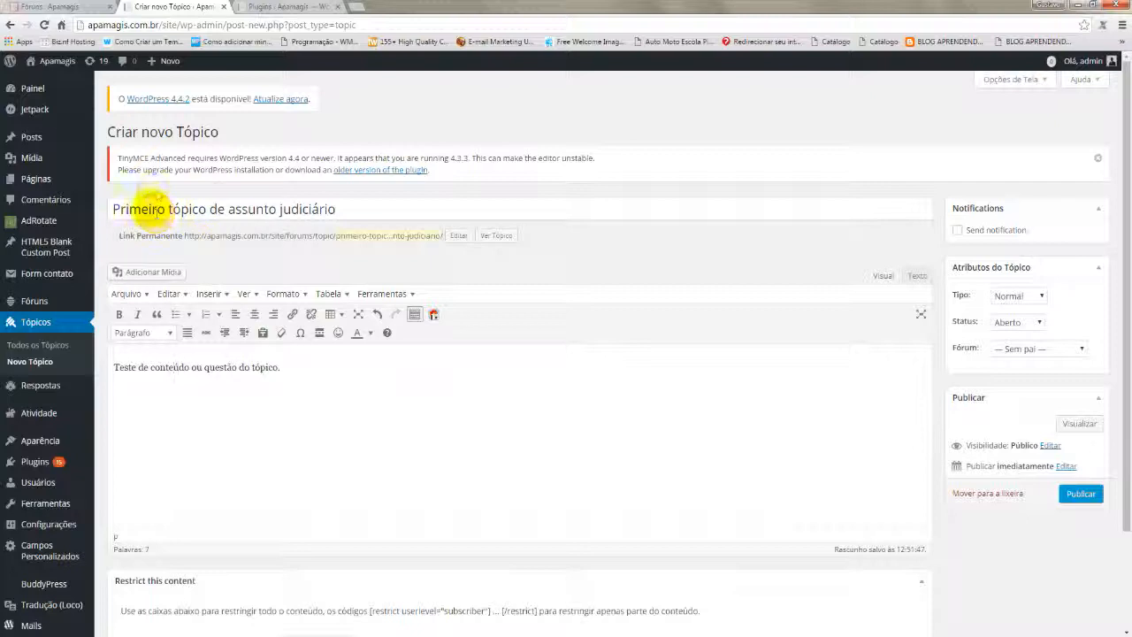
{"action": "left_click", "coordinate": [158, 210]}
{"action": "left_click", "coordinate": [268, 415]}
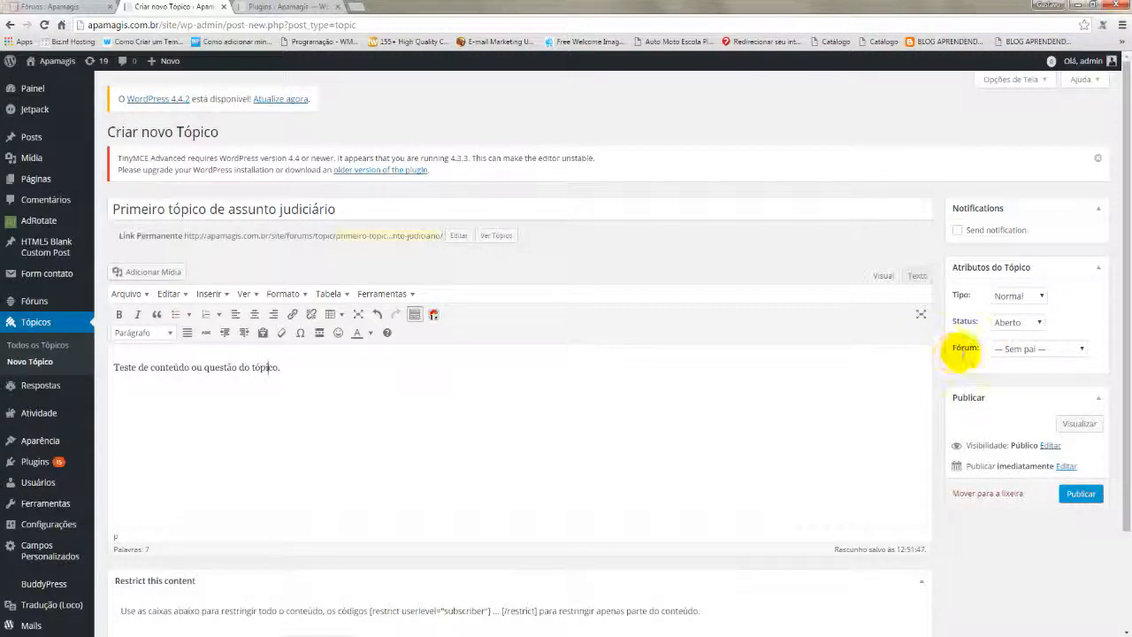
Assign the topic to the "Assuntos judiciários" forum, enable Send notification and publish it.
{"action": "left_click", "coordinate": [1021, 352]}
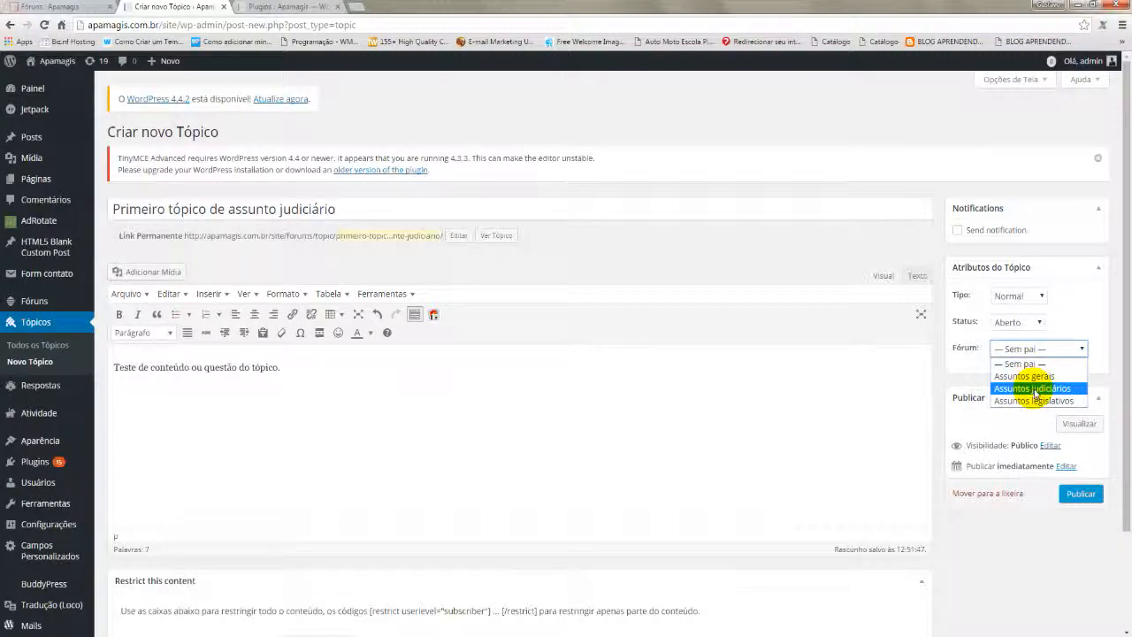
{"action": "left_click", "coordinate": [1036, 389]}
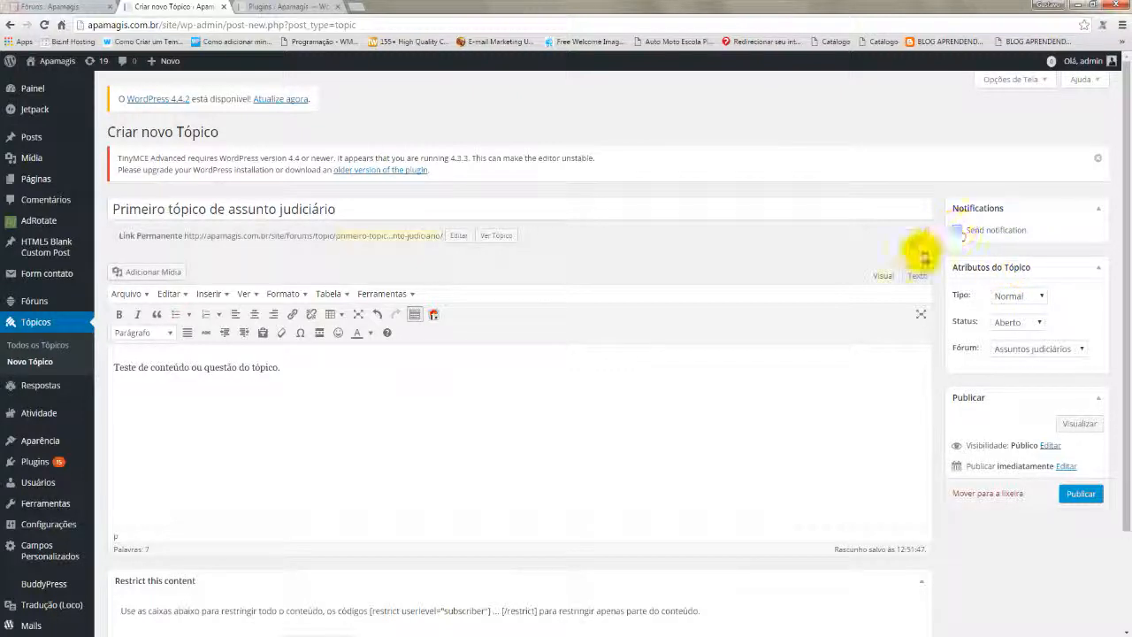
{"action": "left_click", "coordinate": [1094, 501]}
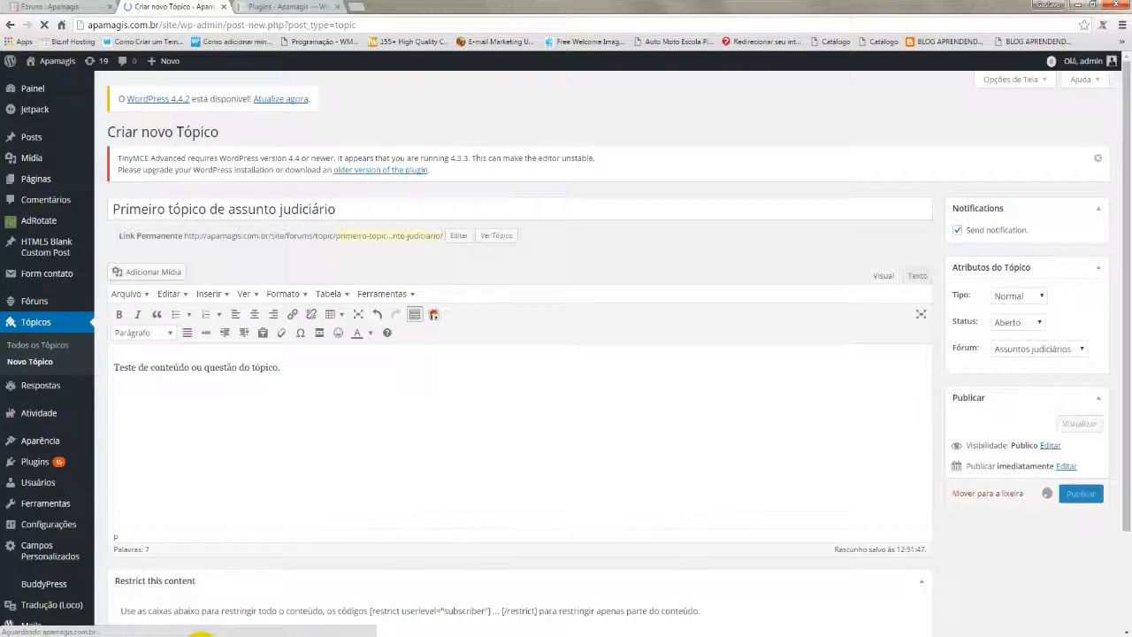
Switch to Firefox, reload the forum list and check the "Assuntos judiciários" entry's participants, replies and latest activity.
{"action": "mouse_move", "coordinate": [199, 633]}
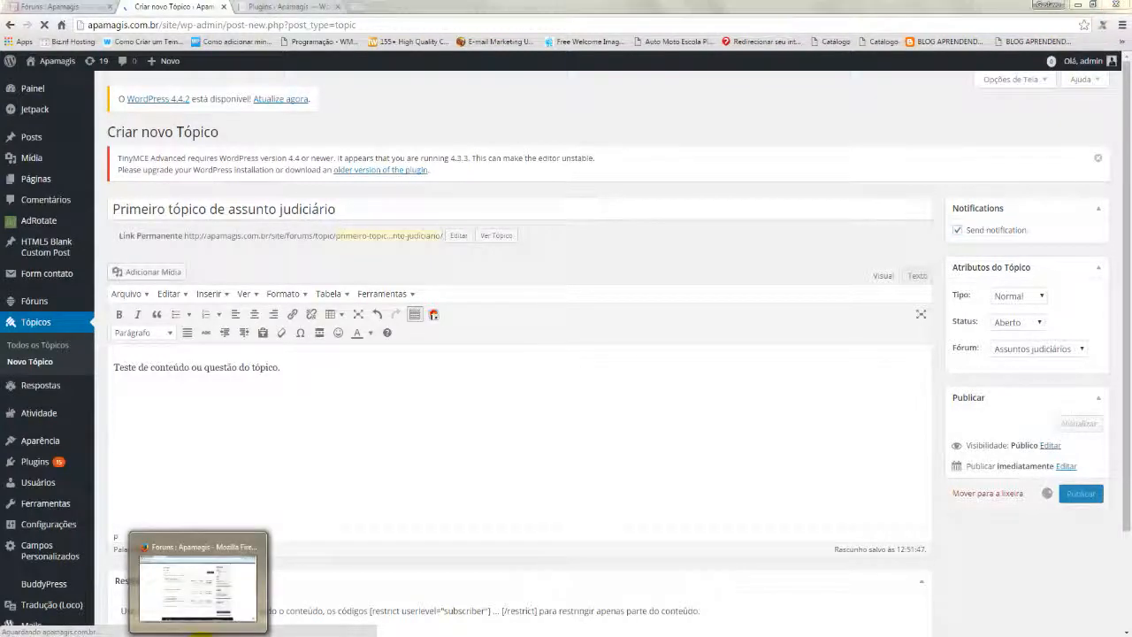
{"action": "left_click", "coordinate": [200, 631]}
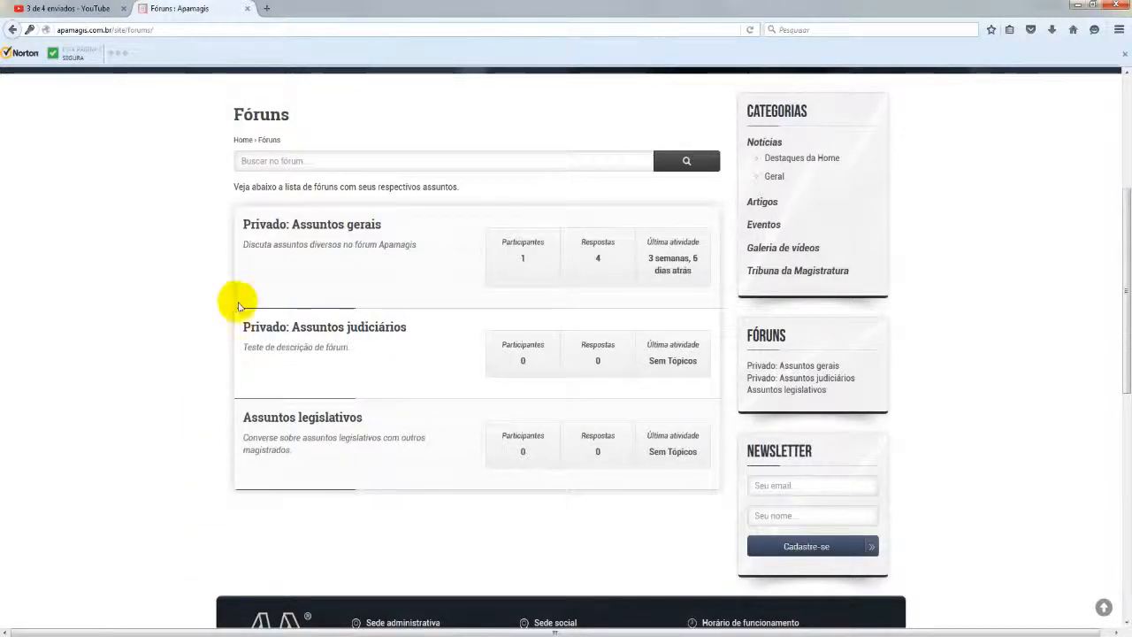
{"action": "left_click", "coordinate": [751, 30]}
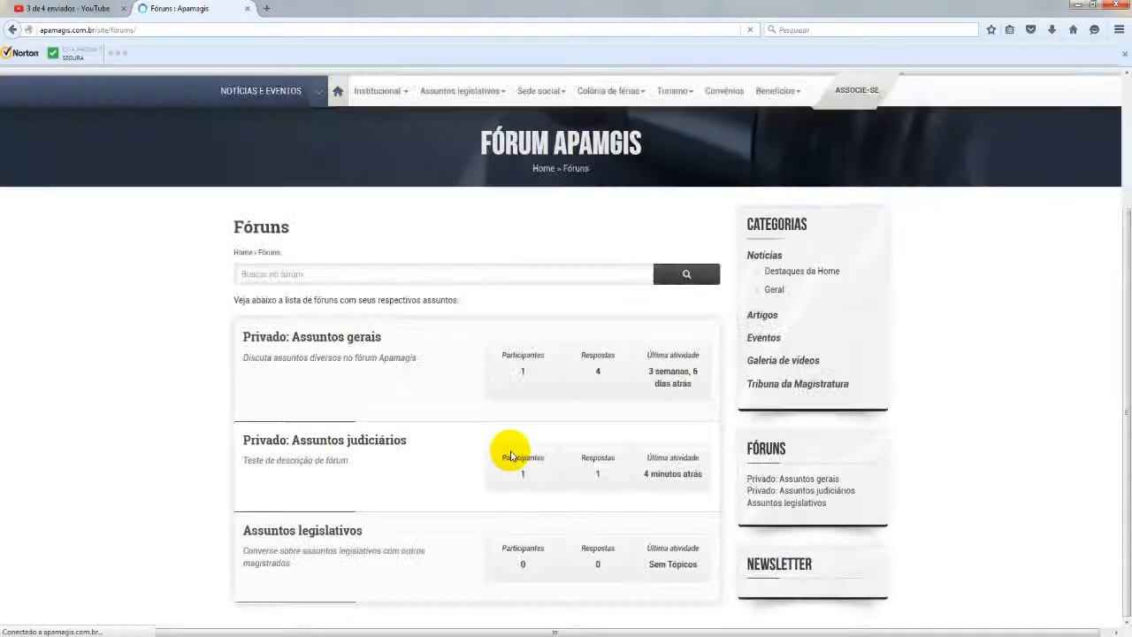
{"action": "scroll", "coordinate": [510, 455], "scroll_direction": "down", "scroll_amount": 4}
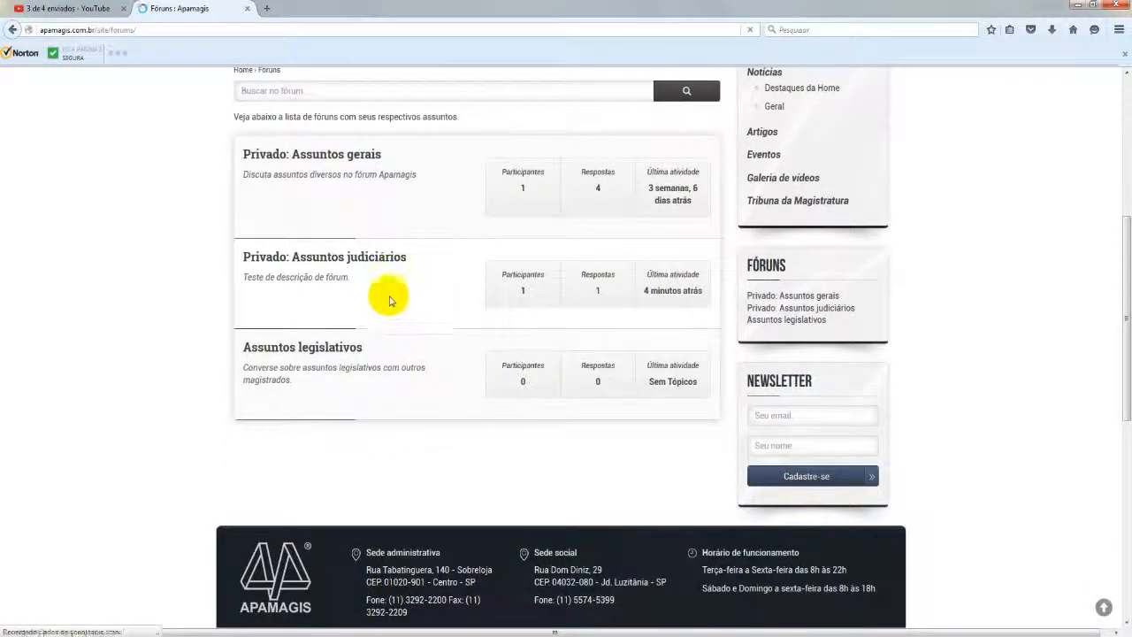
{"action": "left_click_drag", "start_coordinate": [428, 255], "coordinate": [289, 263]}
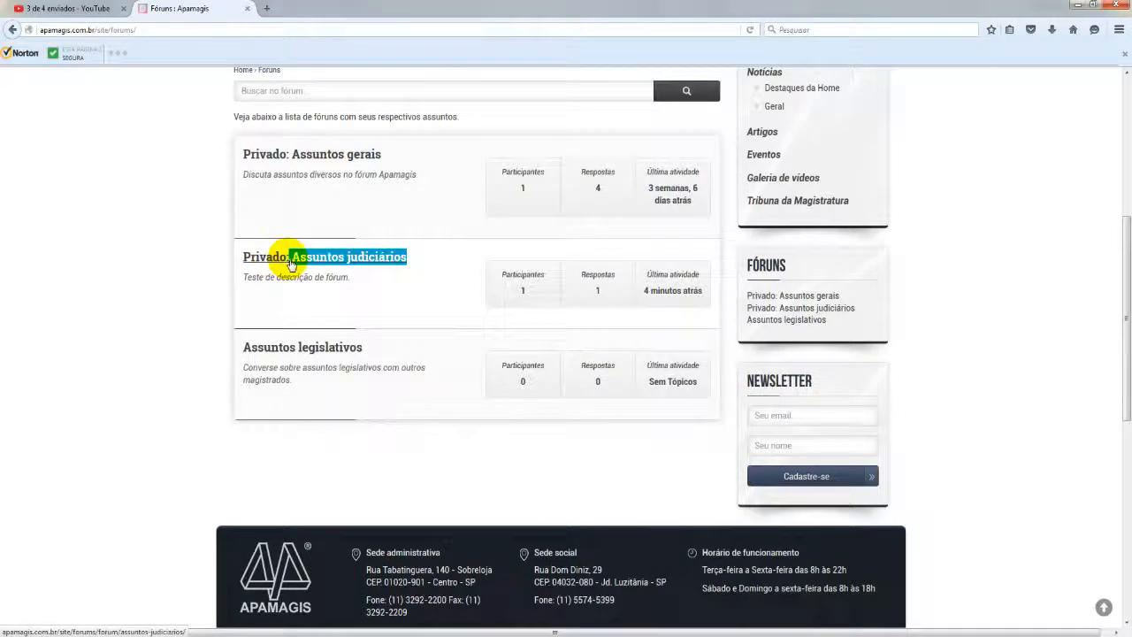
Open the private "Assuntos judiciários" forum and look over its topic list.
{"action": "left_click", "coordinate": [366, 304]}
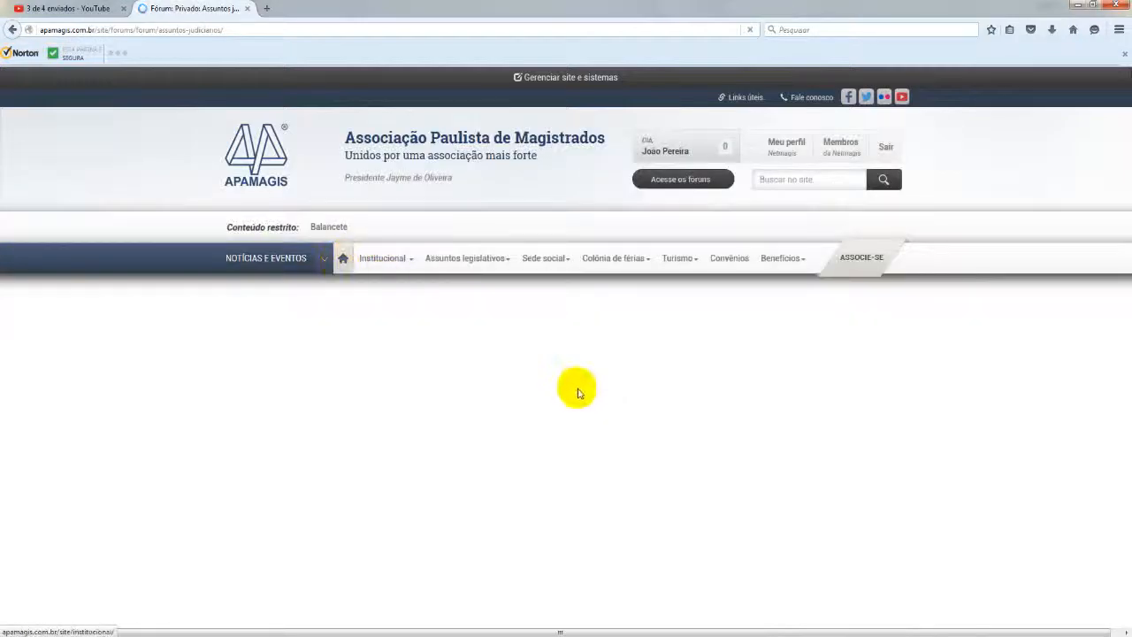
{"action": "scroll", "coordinate": [681, 403], "scroll_direction": "down", "scroll_amount": 5}
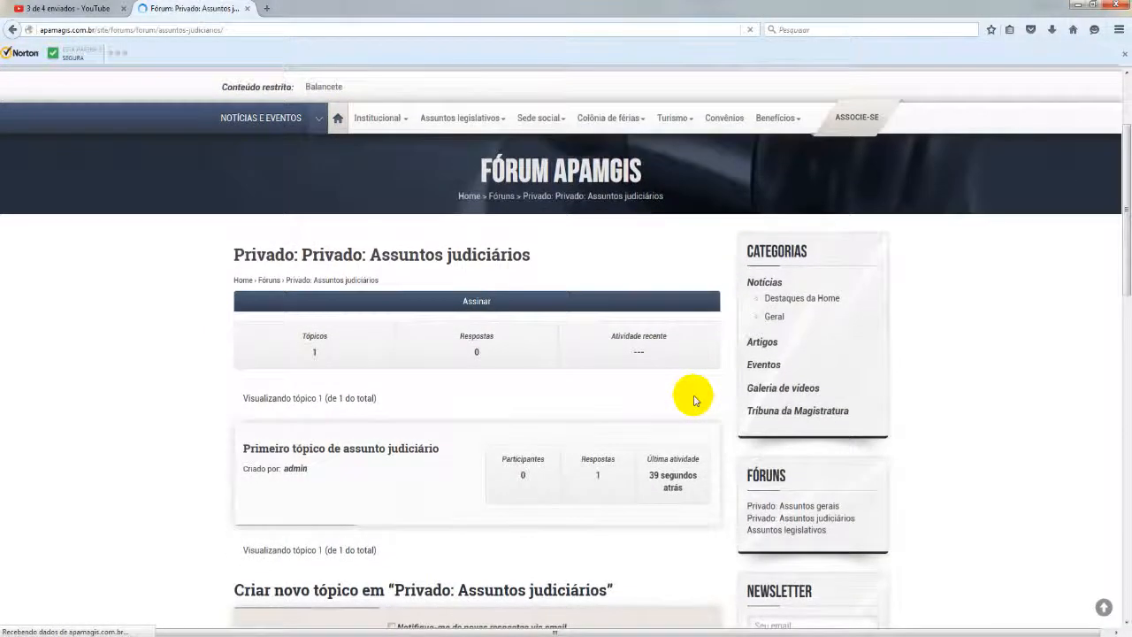
{"action": "scroll", "coordinate": [442, 411], "scroll_direction": "down", "scroll_amount": 2}
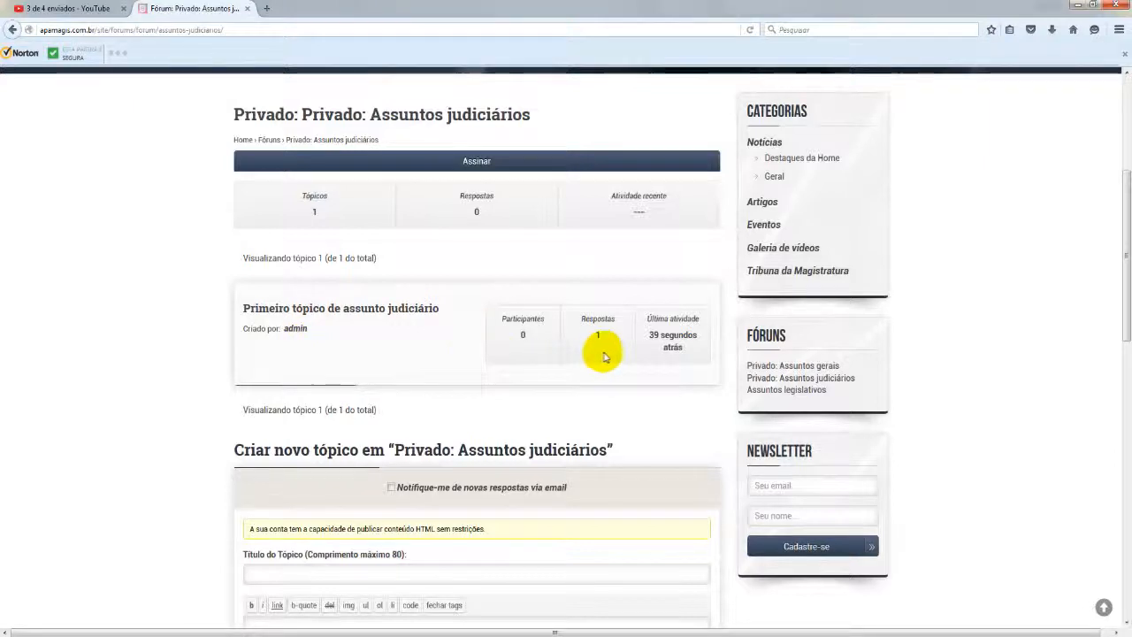
Open the topic "Primeiro tópico de assunto judiciário" and read its content and the reply option.
{"action": "left_click", "coordinate": [395, 317]}
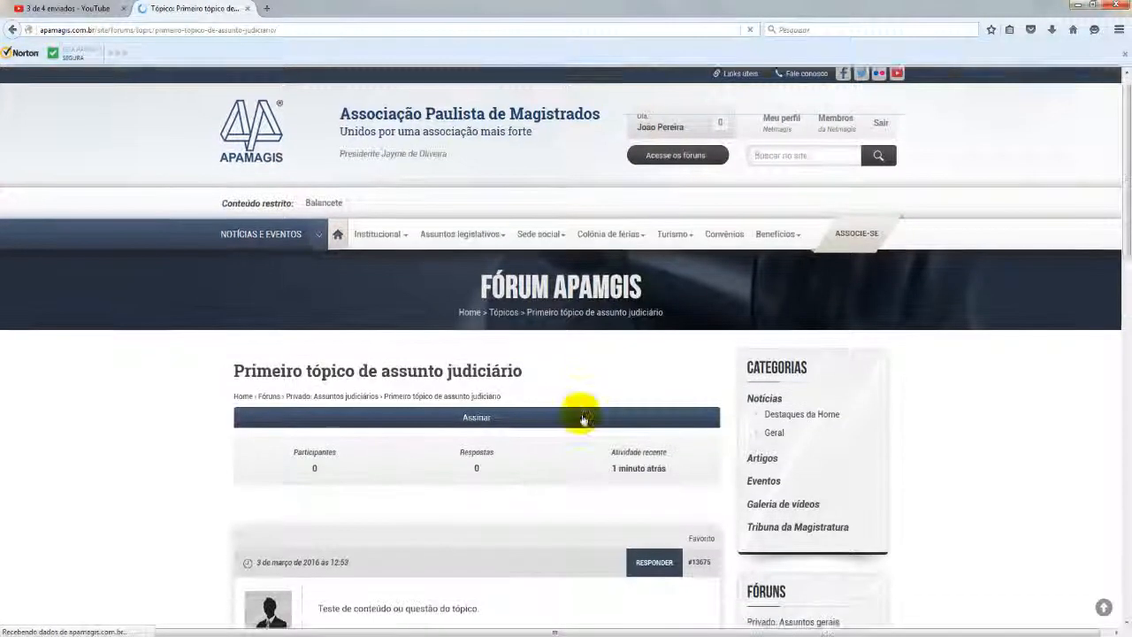
{"action": "scroll", "coordinate": [579, 416], "scroll_direction": "down", "scroll_amount": 3}
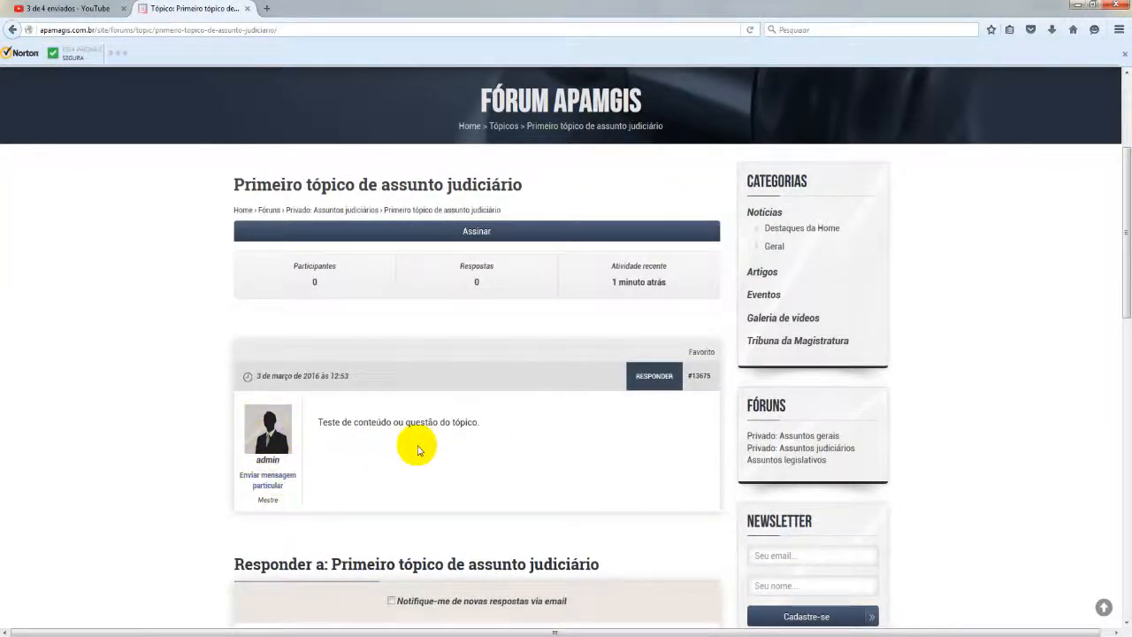
{"action": "left_click_drag", "start_coordinate": [488, 430], "coordinate": [309, 430]}
{"action": "left_click", "coordinate": [473, 464]}
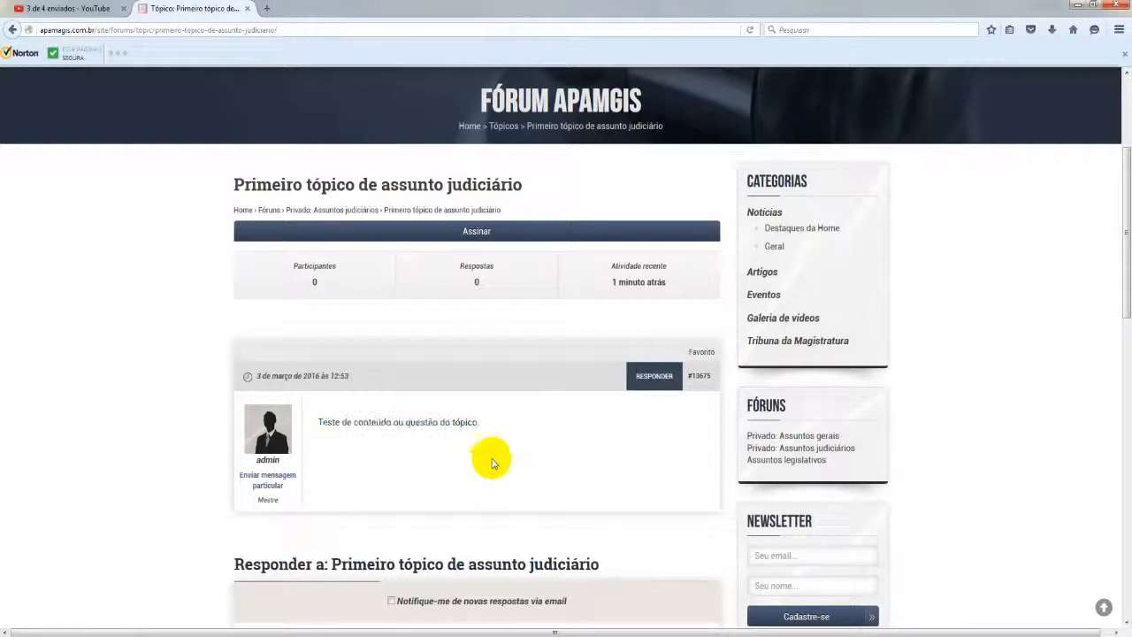
{"action": "scroll", "coordinate": [512, 432], "scroll_direction": "down", "scroll_amount": 1}
{"action": "scroll", "coordinate": [512, 431], "scroll_direction": "down", "scroll_amount": 2}
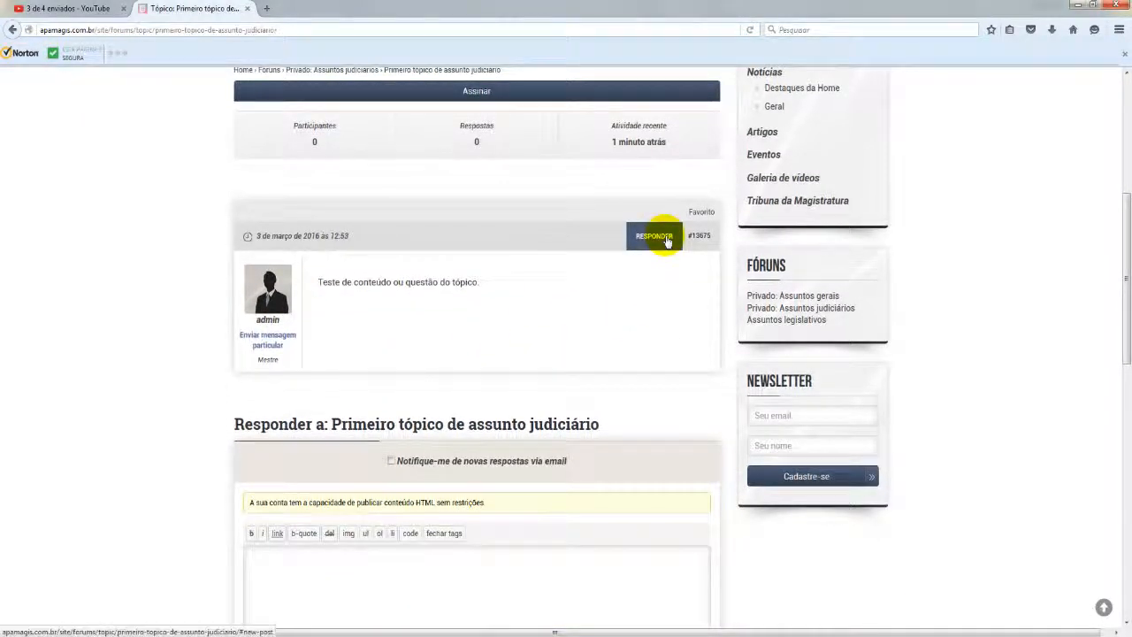
Examine the topic's reply form, turning the email notification for new replies on and off again.
{"action": "scroll", "coordinate": [655, 247], "scroll_direction": "down", "scroll_amount": 3}
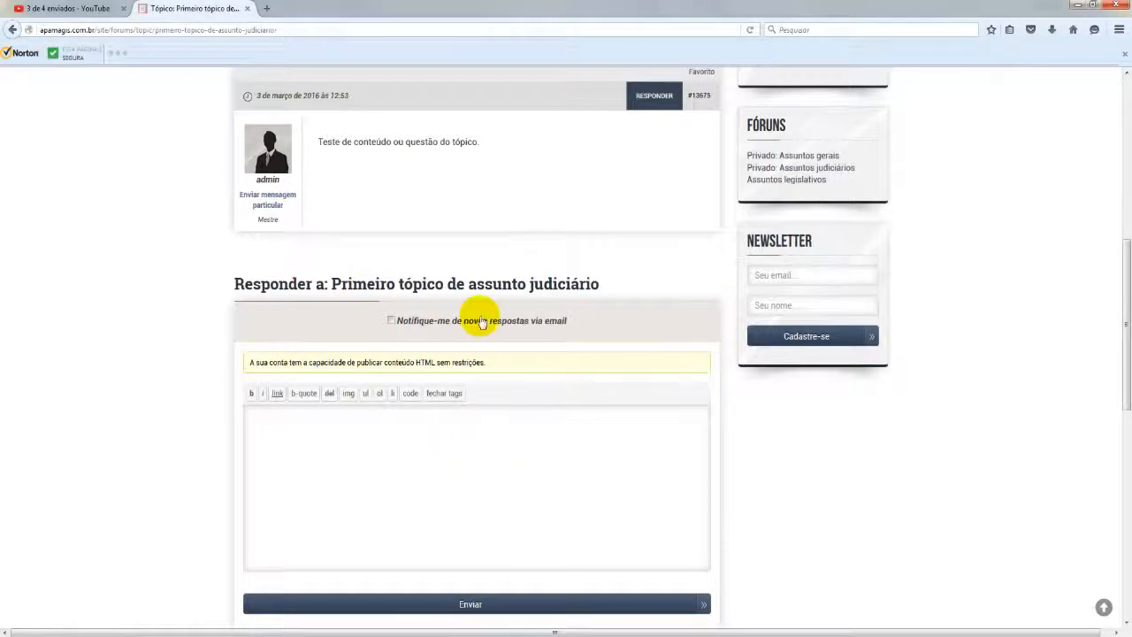
{"action": "scroll", "coordinate": [398, 251], "scroll_direction": "down", "scroll_amount": 1}
{"action": "scroll", "coordinate": [384, 248], "scroll_direction": "down", "scroll_amount": 1}
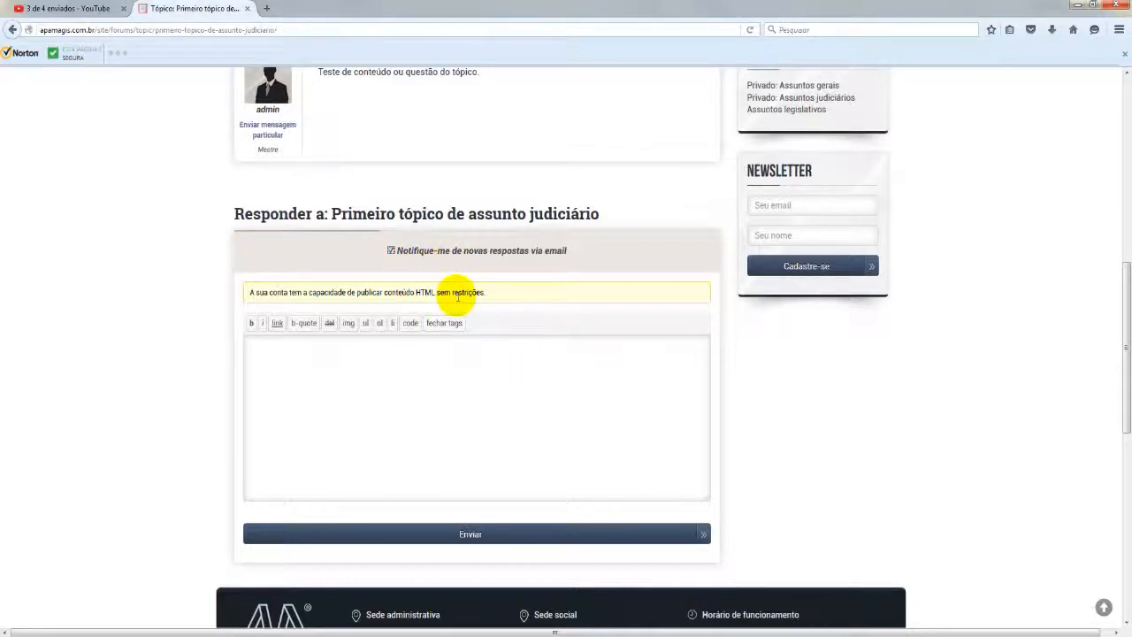
{"action": "scroll", "coordinate": [571, 378], "scroll_direction": "up", "scroll_amount": 1}
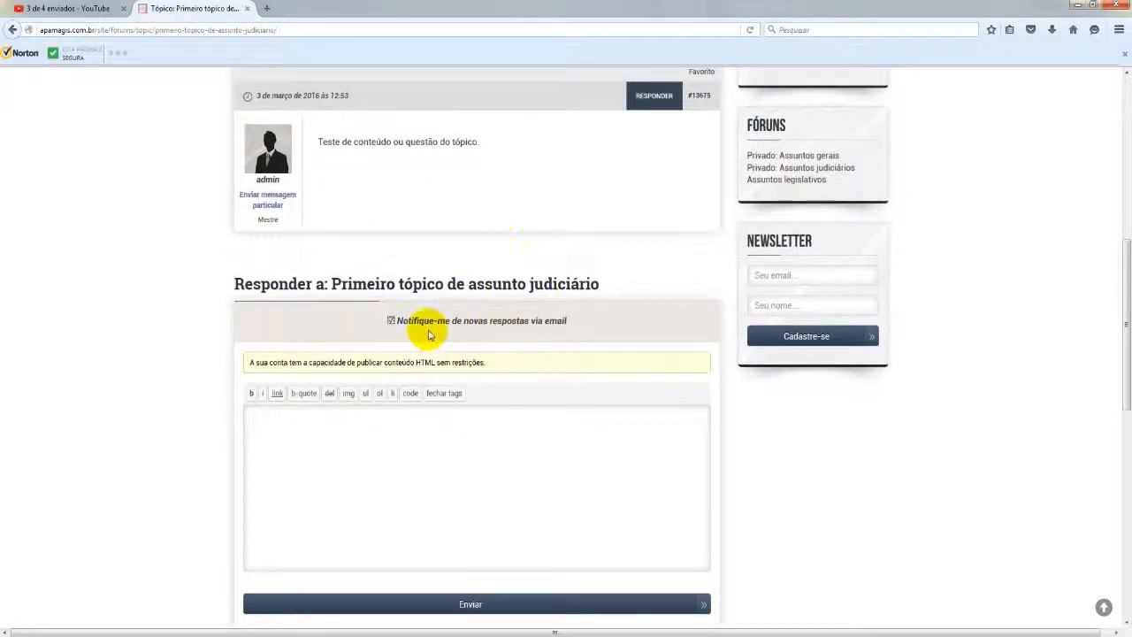
{"action": "left_click", "coordinate": [390, 322]}
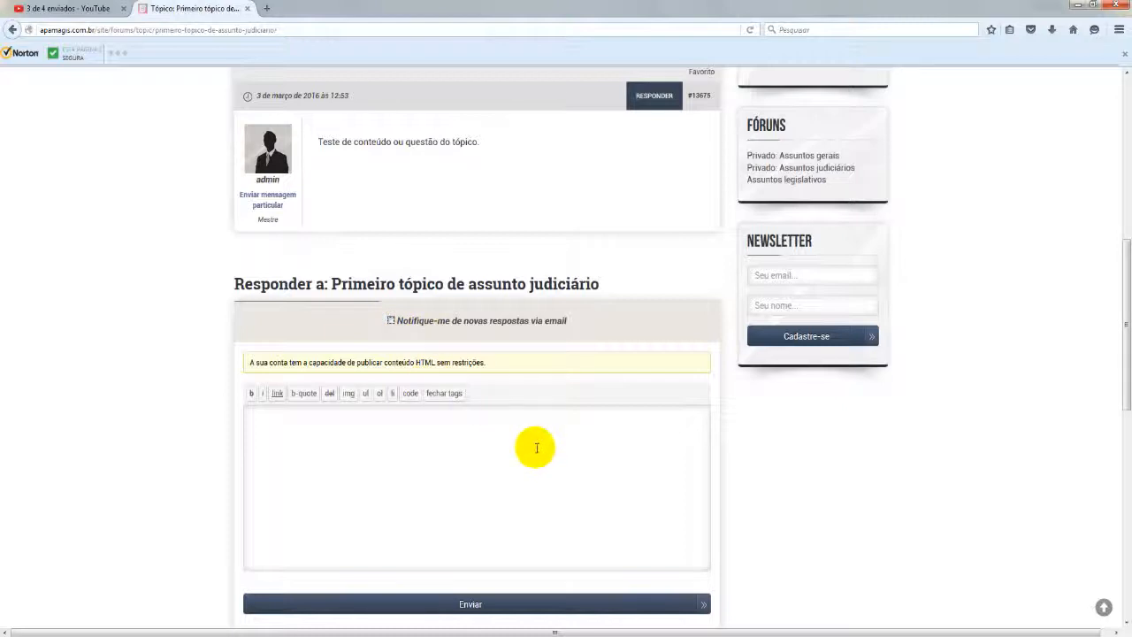
{"action": "scroll", "coordinate": [535, 448], "scroll_direction": "up", "scroll_amount": 4}
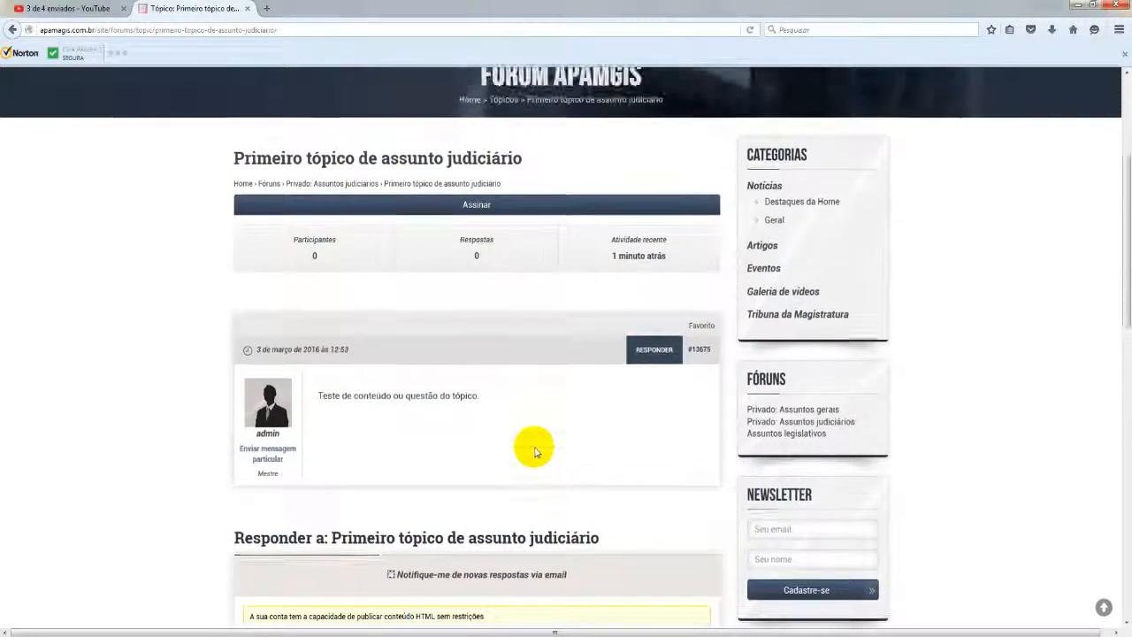
{"action": "scroll", "coordinate": [536, 452], "scroll_direction": "up", "scroll_amount": 3}
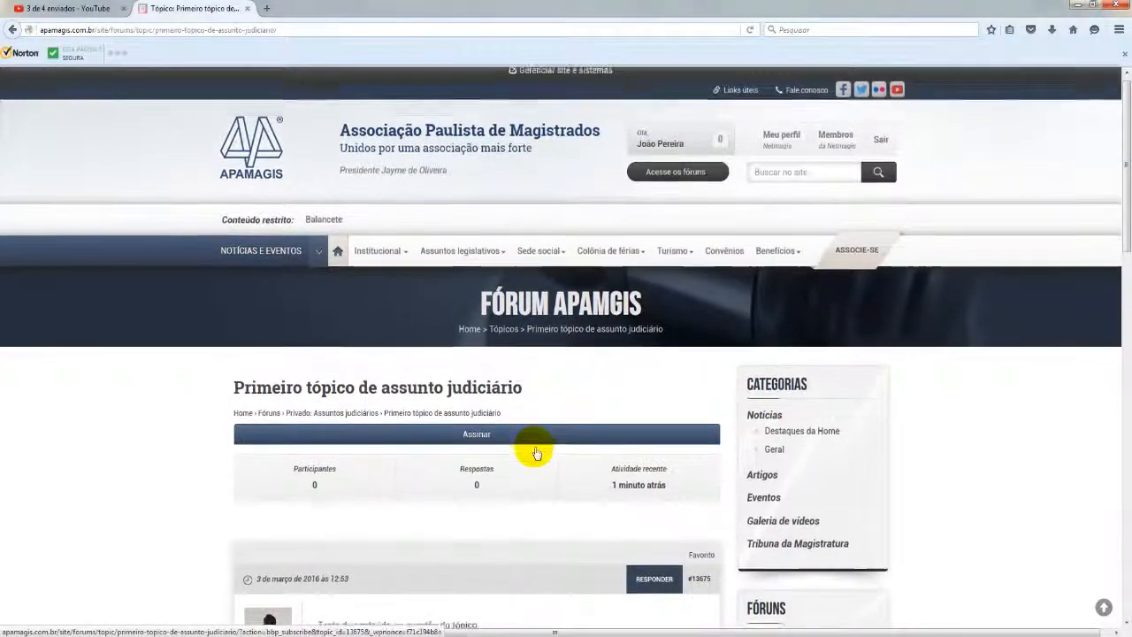
Go back to the "Assuntos judiciários" forum page and examine its form for creating a new topic.
{"action": "scroll", "coordinate": [533, 450], "scroll_direction": "down", "scroll_amount": 1}
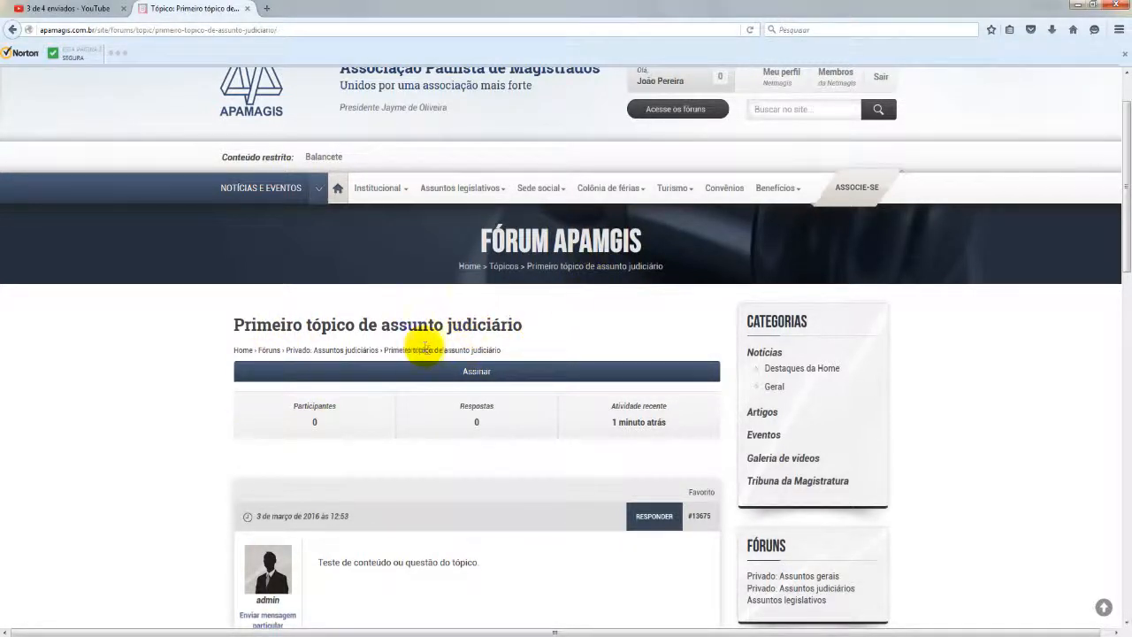
{"action": "left_click", "coordinate": [360, 352]}
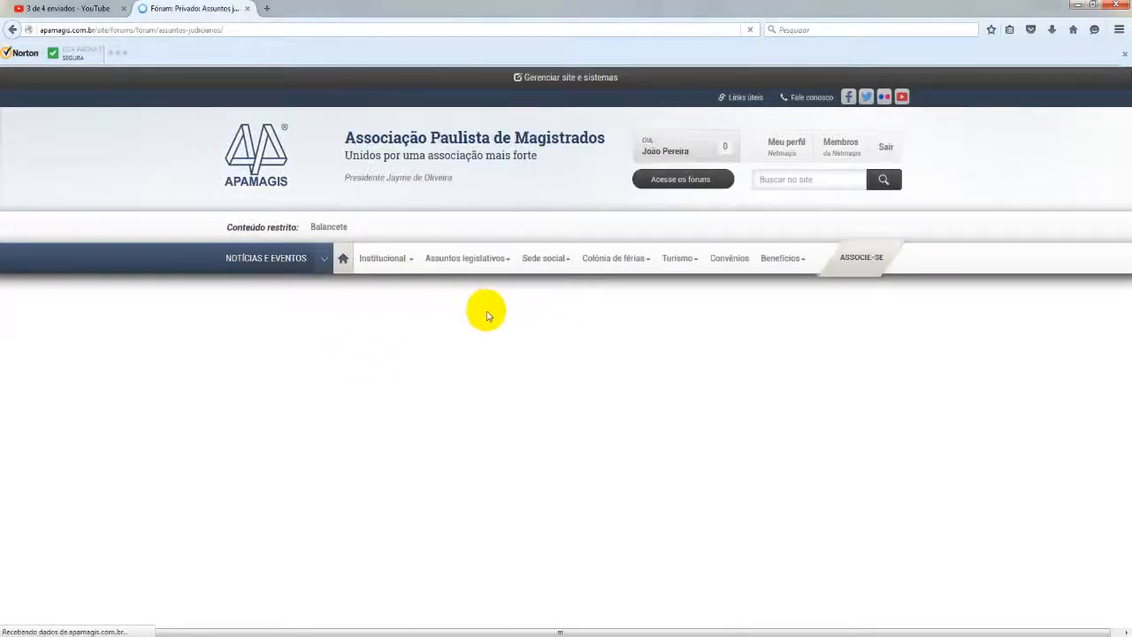
{"action": "scroll", "coordinate": [594, 345], "scroll_direction": "down", "scroll_amount": 3}
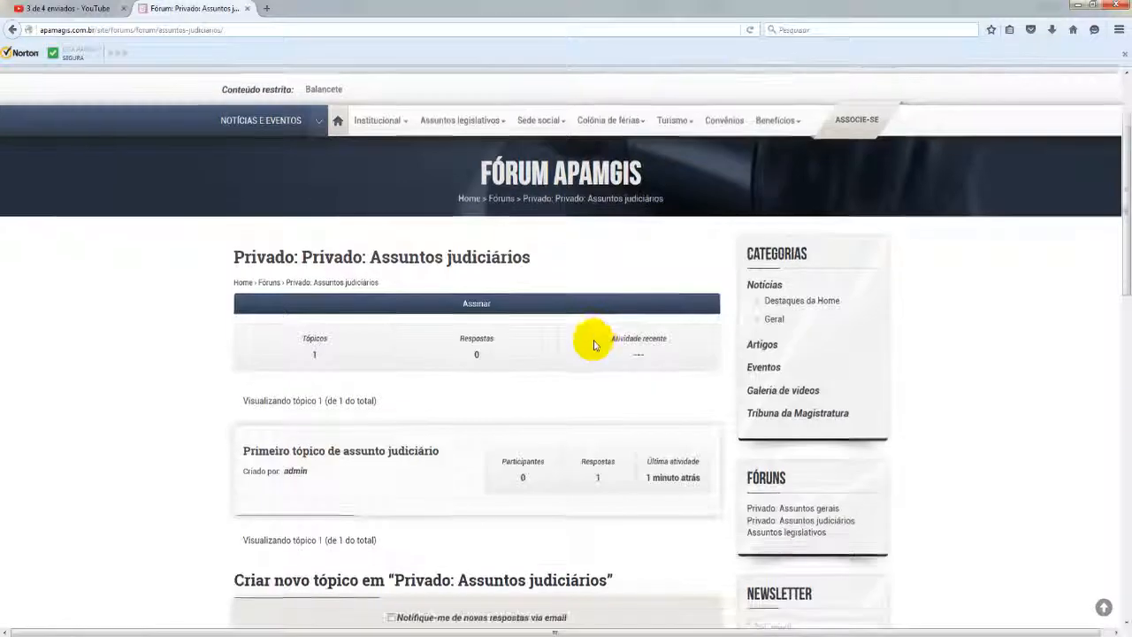
{"action": "scroll", "coordinate": [538, 265], "scroll_direction": "down", "scroll_amount": 2}
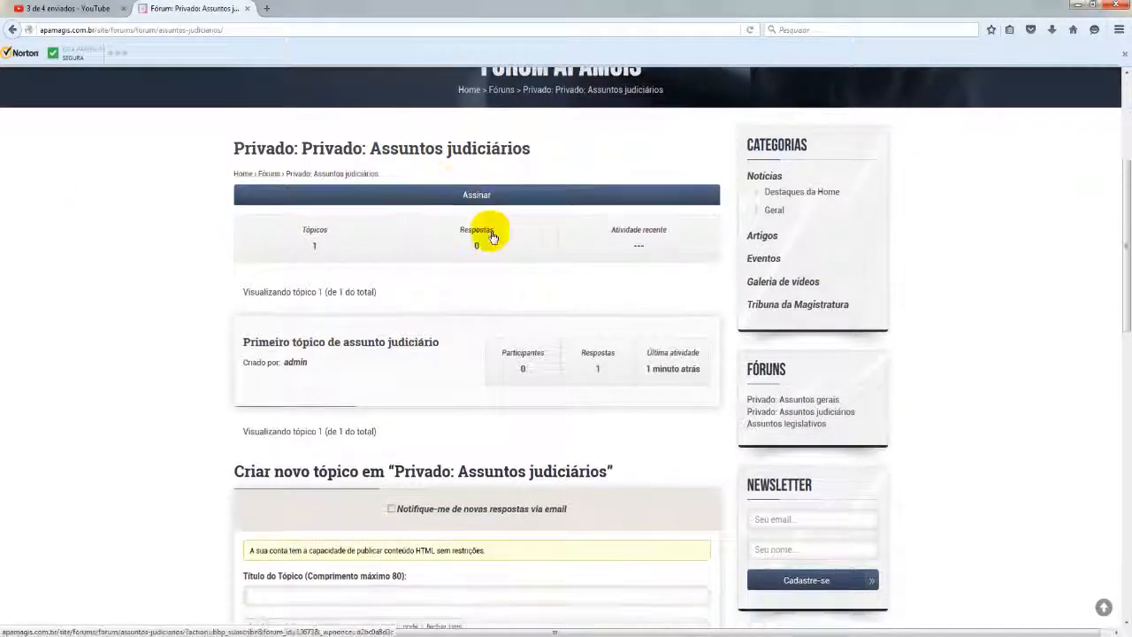
{"action": "scroll", "coordinate": [493, 237], "scroll_direction": "down", "scroll_amount": 4}
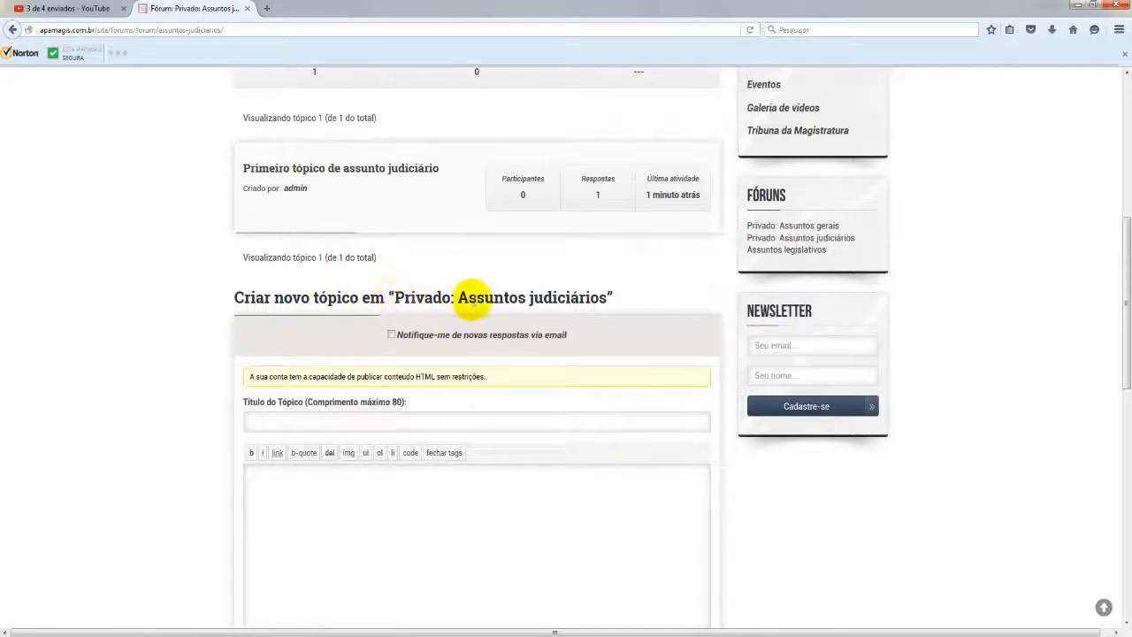
Review the new-topic form's heading, title field and message box, and return to the start of the "Assuntos judiciários" forum page.
{"action": "left_click_drag", "start_coordinate": [456, 297], "coordinate": [628, 303]}
{"action": "left_click", "coordinate": [630, 301]}
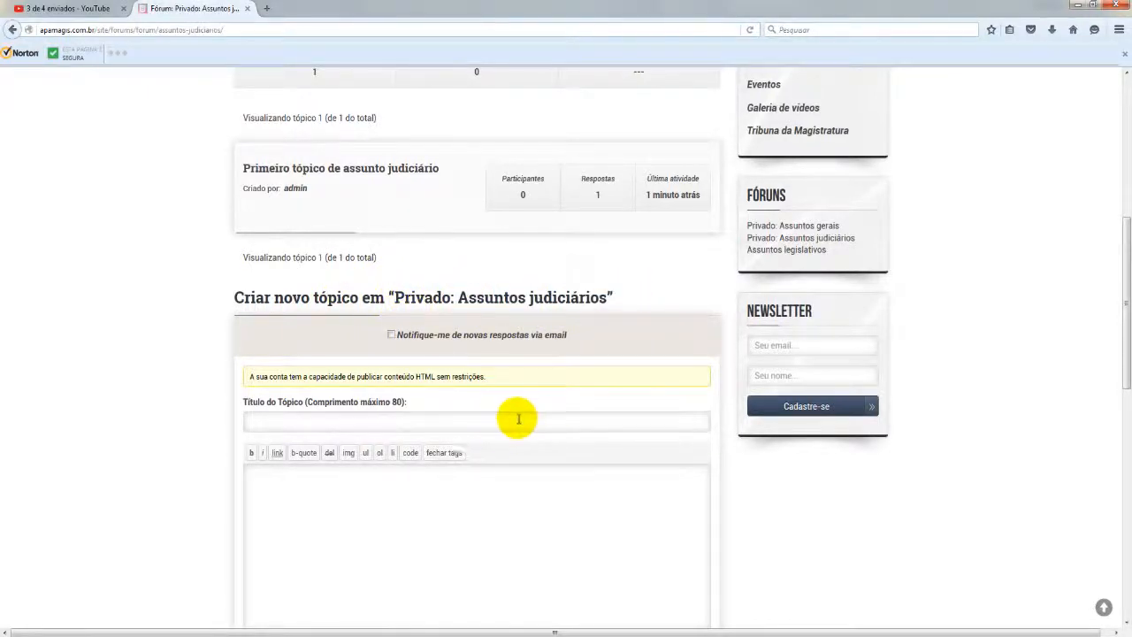
{"action": "scroll", "coordinate": [501, 413], "scroll_direction": "down", "scroll_amount": 3}
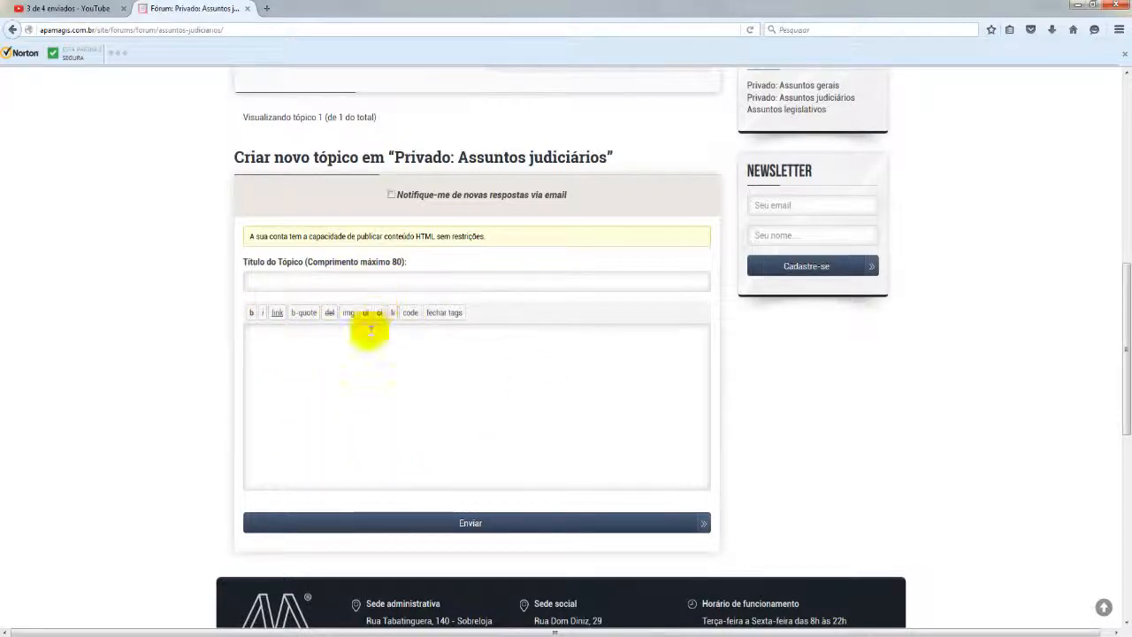
{"action": "scroll", "coordinate": [531, 393], "scroll_direction": "up", "scroll_amount": 3}
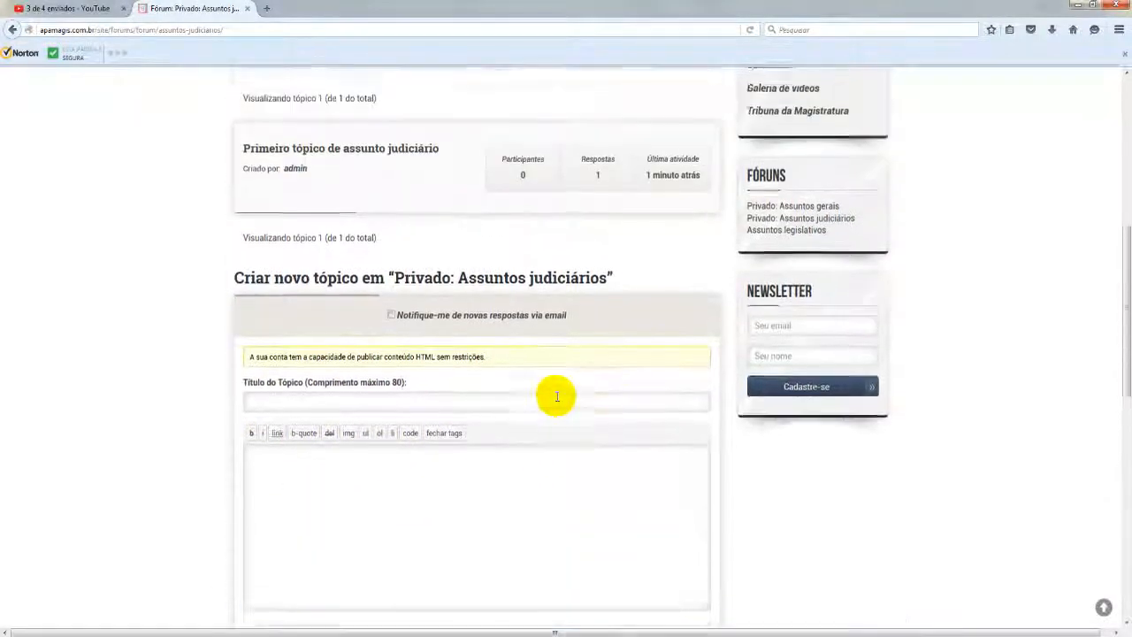
{"action": "scroll", "coordinate": [557, 401], "scroll_direction": "up", "scroll_amount": 5}
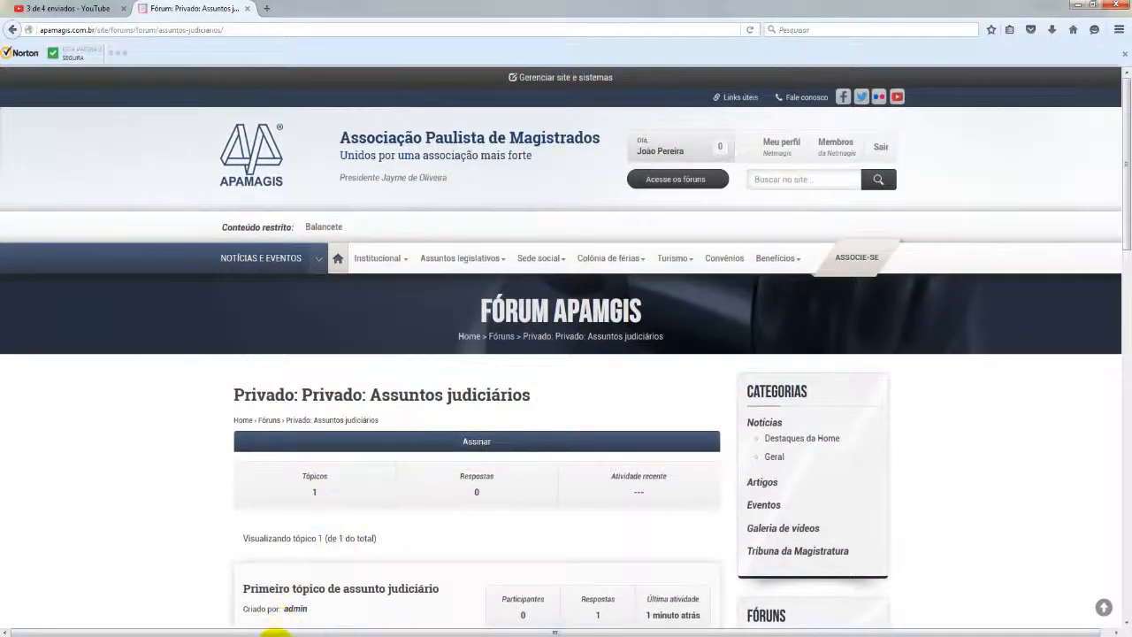
Switch to the WordPress admin in Chrome, look over the Fóruns and Tópicos sections, and open the list of all replies (Respostas).
{"action": "mouse_move", "coordinate": [271, 633]}
{"action": "left_click", "coordinate": [271, 605]}
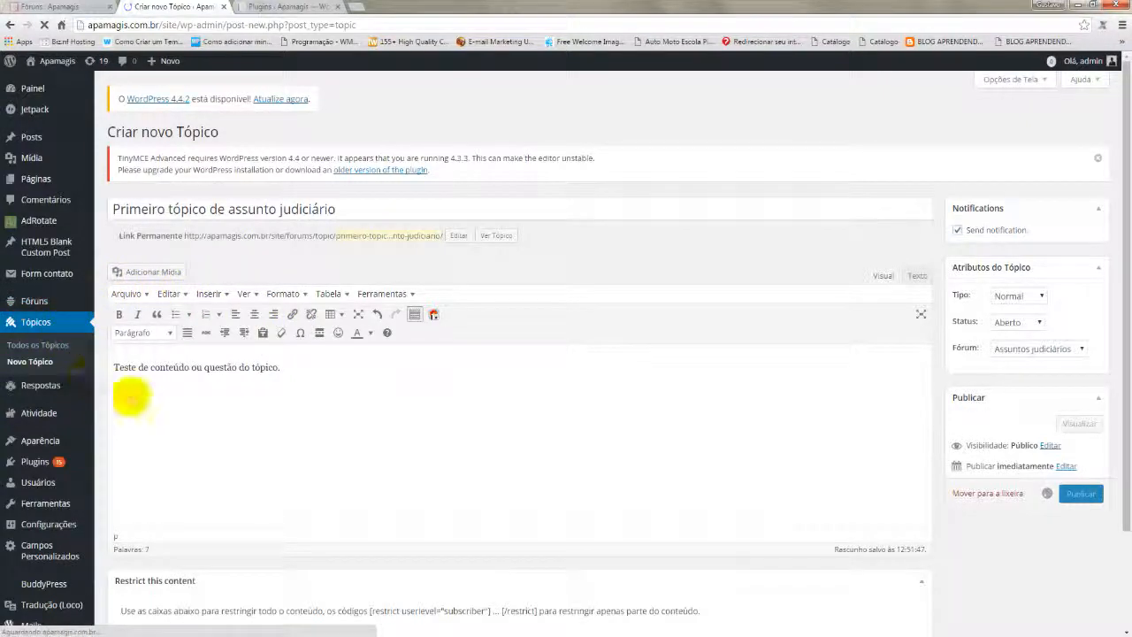
{"action": "mouse_move", "coordinate": [32, 310]}
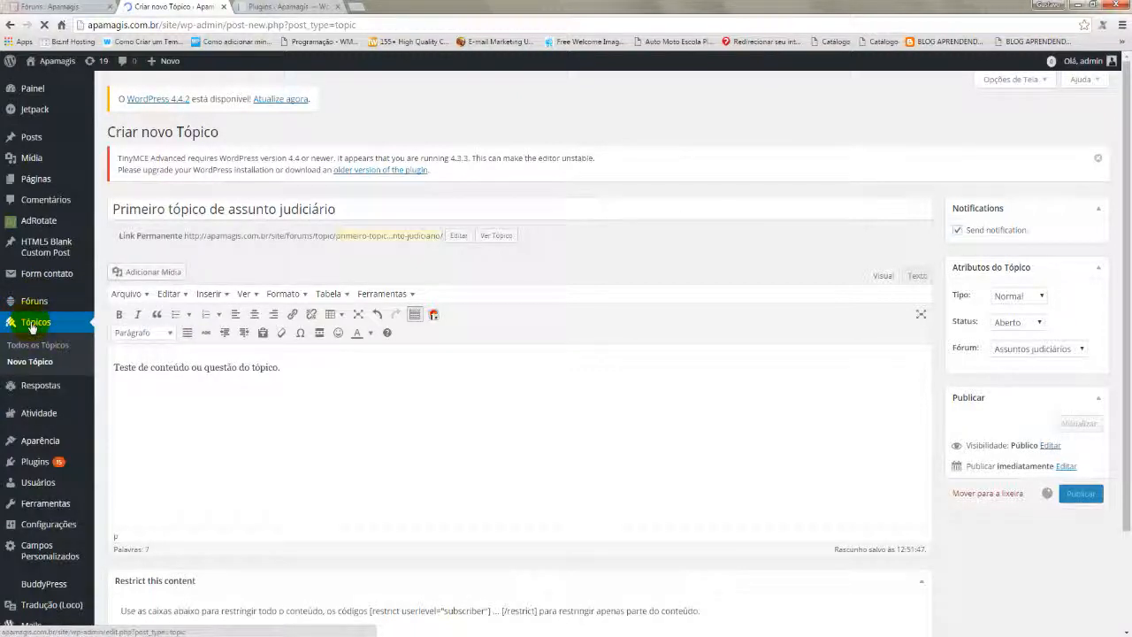
{"action": "scroll", "coordinate": [33, 326], "scroll_direction": "down", "scroll_amount": 1}
{"action": "mouse_move", "coordinate": [33, 254]}
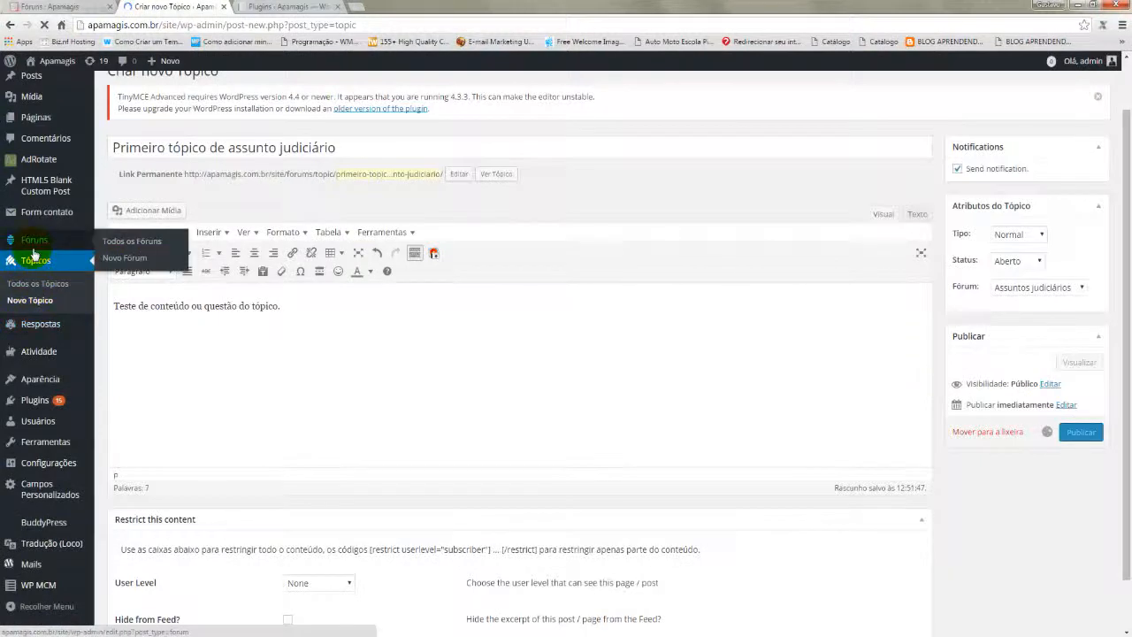
{"action": "mouse_move", "coordinate": [36, 331]}
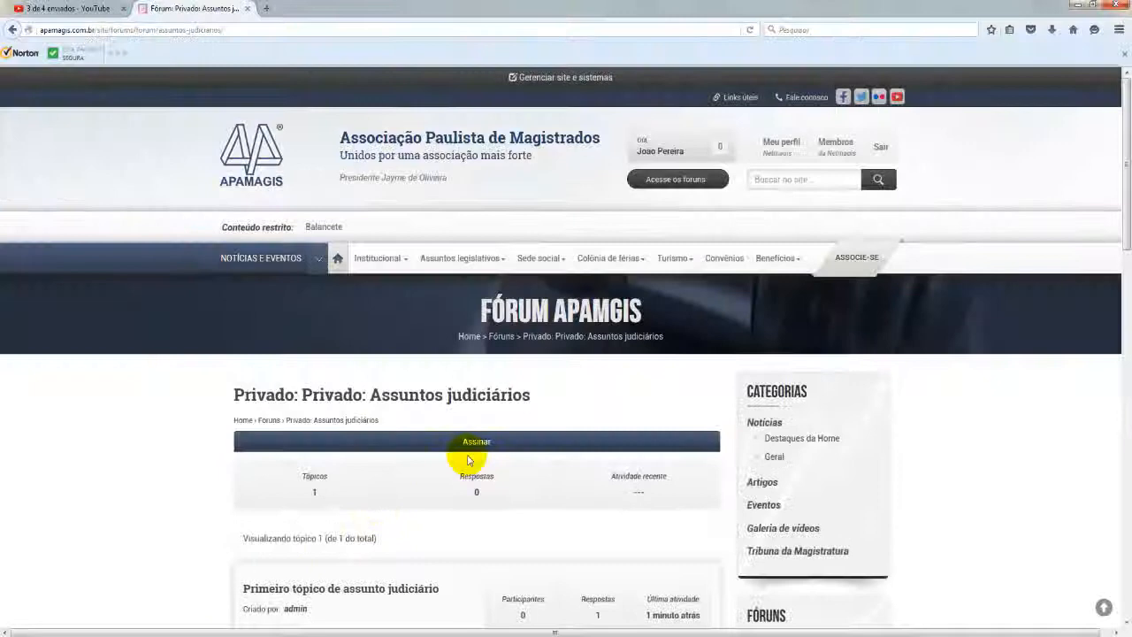
On the member site in Firefox, open "Primeiro tópico de assunto judiciário" and submit a reply reading "Resposta".
{"action": "scroll", "coordinate": [487, 442], "scroll_direction": "down", "scroll_amount": 5}
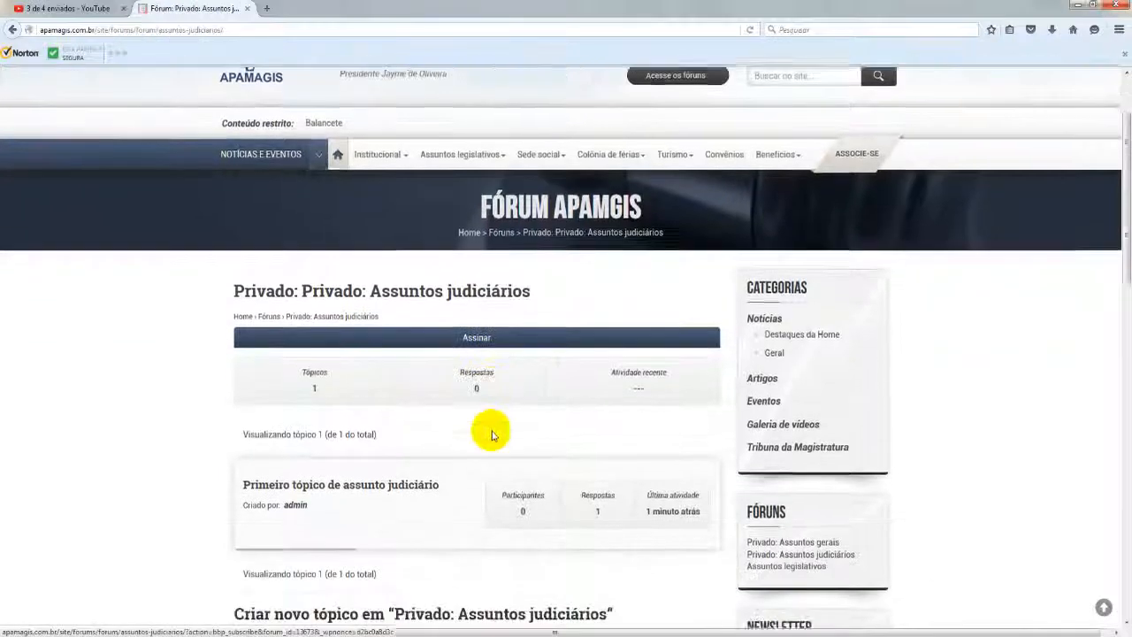
{"action": "left_click", "coordinate": [395, 456]}
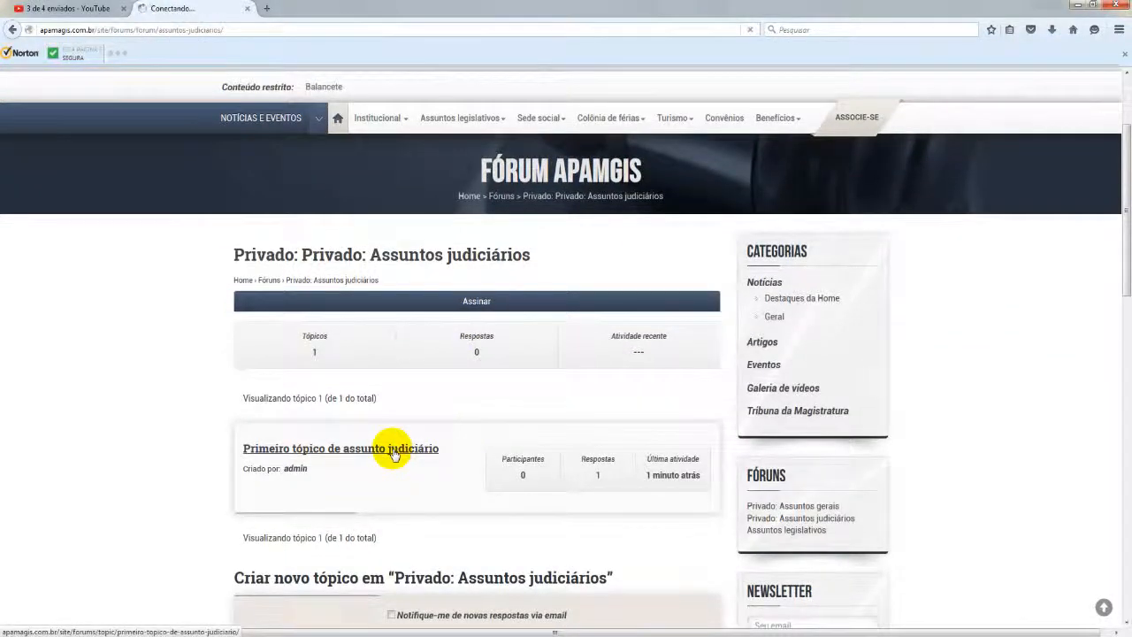
{"action": "scroll", "coordinate": [475, 389], "scroll_direction": "down", "scroll_amount": 3}
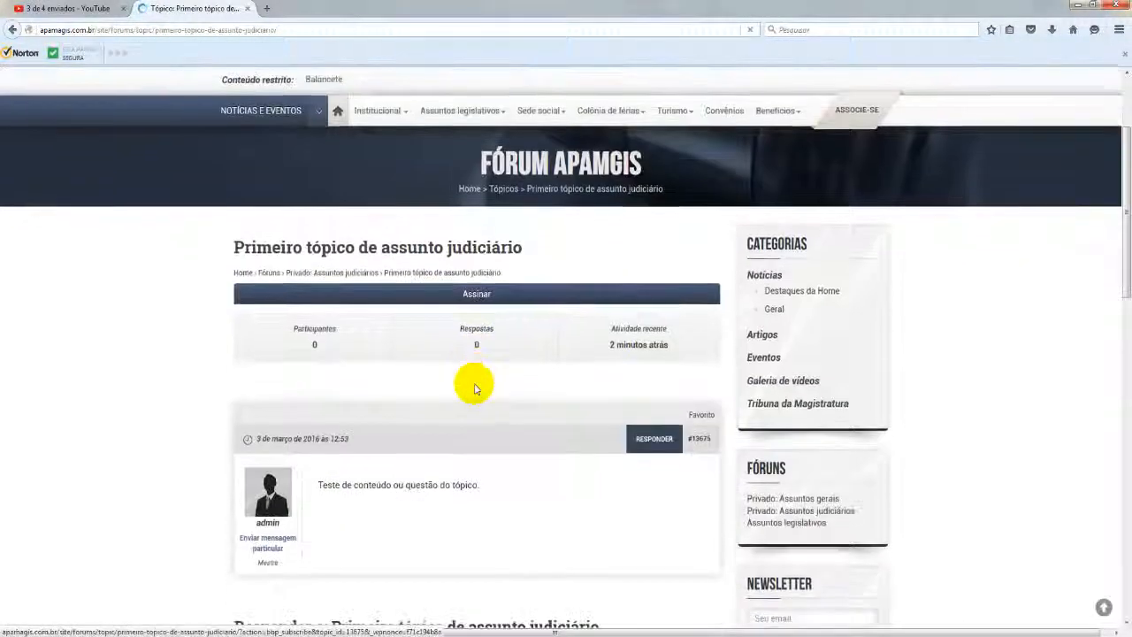
{"action": "scroll", "coordinate": [475, 389], "scroll_direction": "down", "scroll_amount": 7}
{"action": "left_click", "coordinate": [375, 448]}
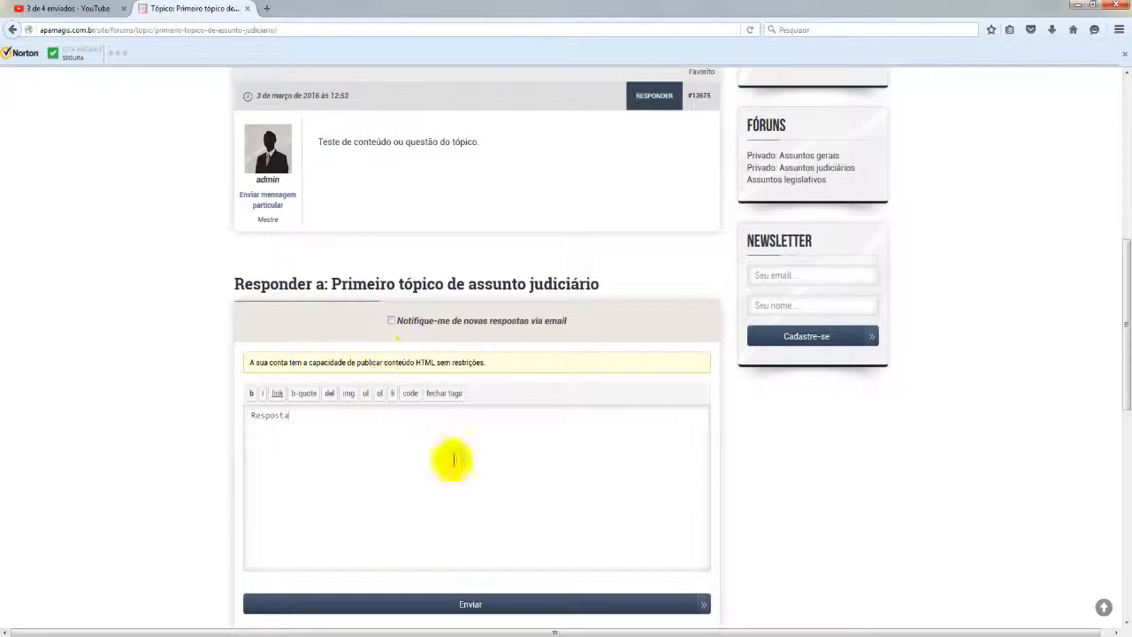
{"action": "left_click", "coordinate": [469, 605]}
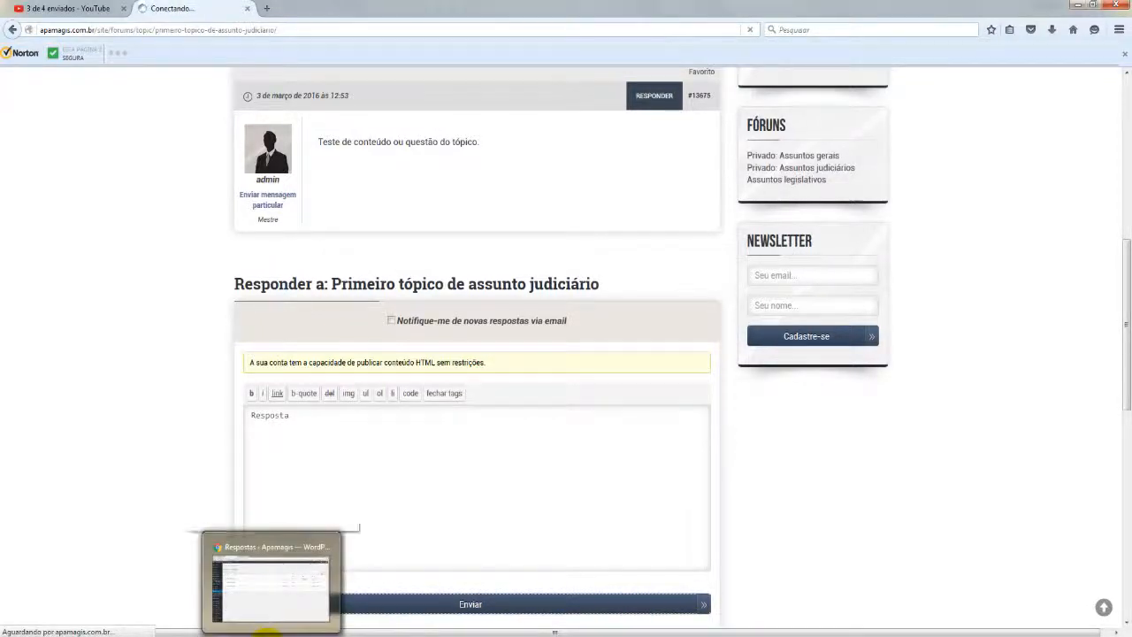
Switch back to the WordPress admin in Chrome and reload the replies list to check for the new reply.
{"action": "left_click", "coordinate": [265, 633]}
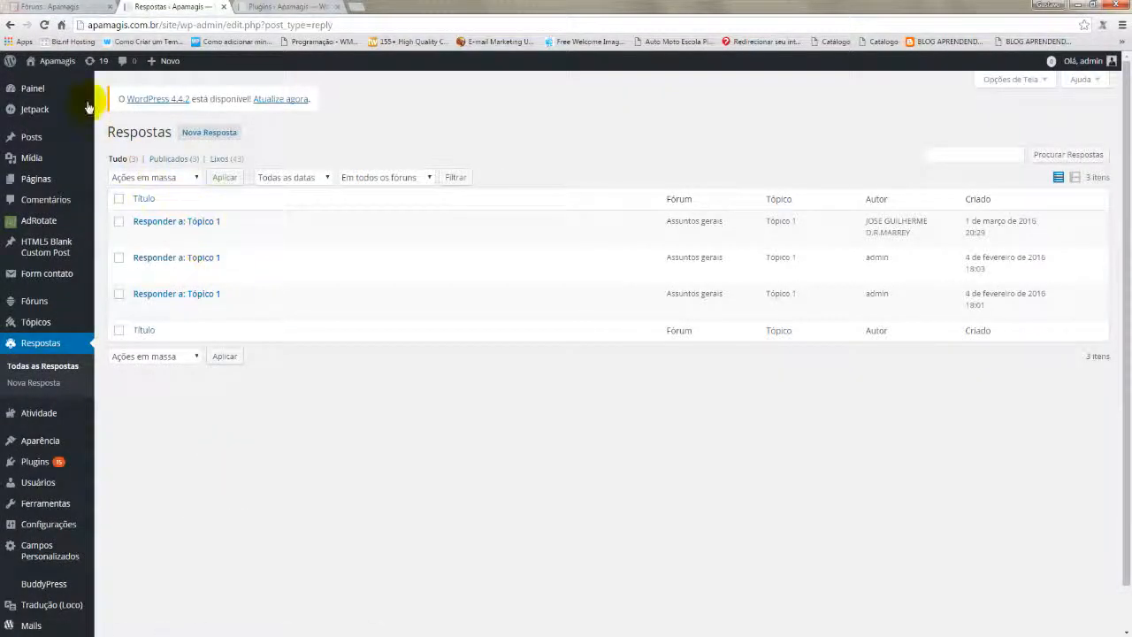
{"action": "left_click", "coordinate": [44, 24]}
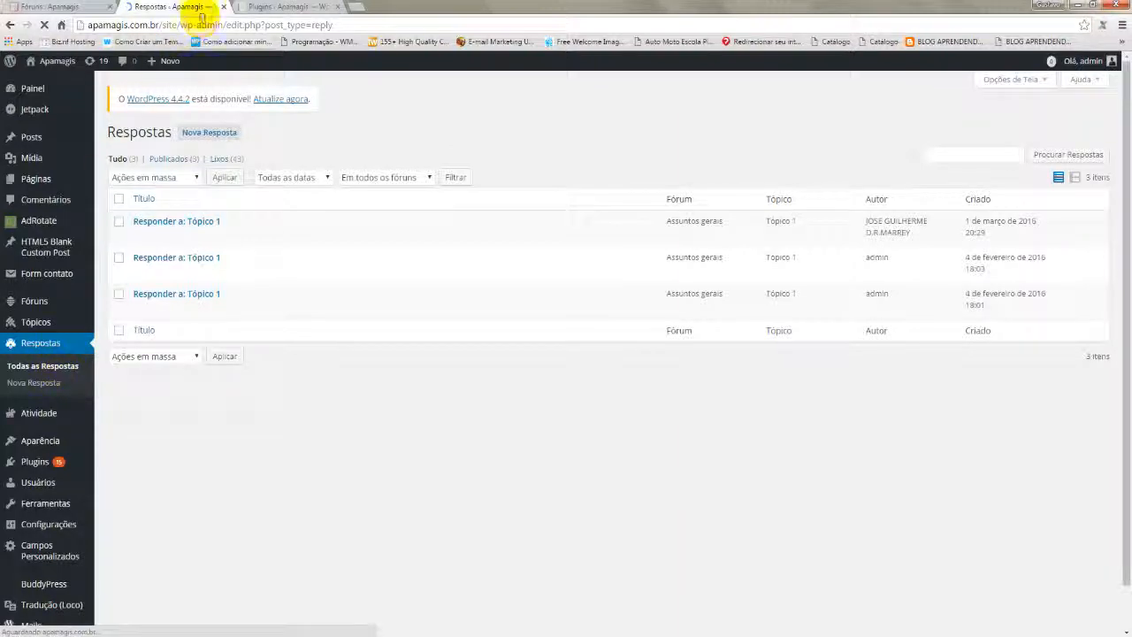
{"action": "left_click", "coordinate": [44, 27]}
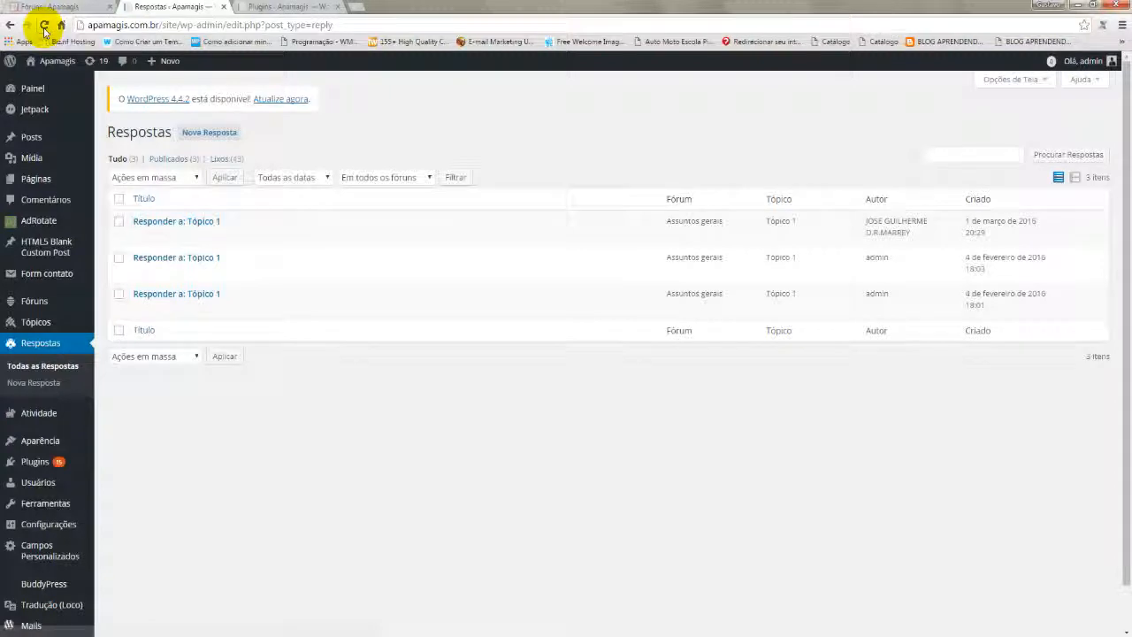
{"action": "left_click", "coordinate": [44, 28]}
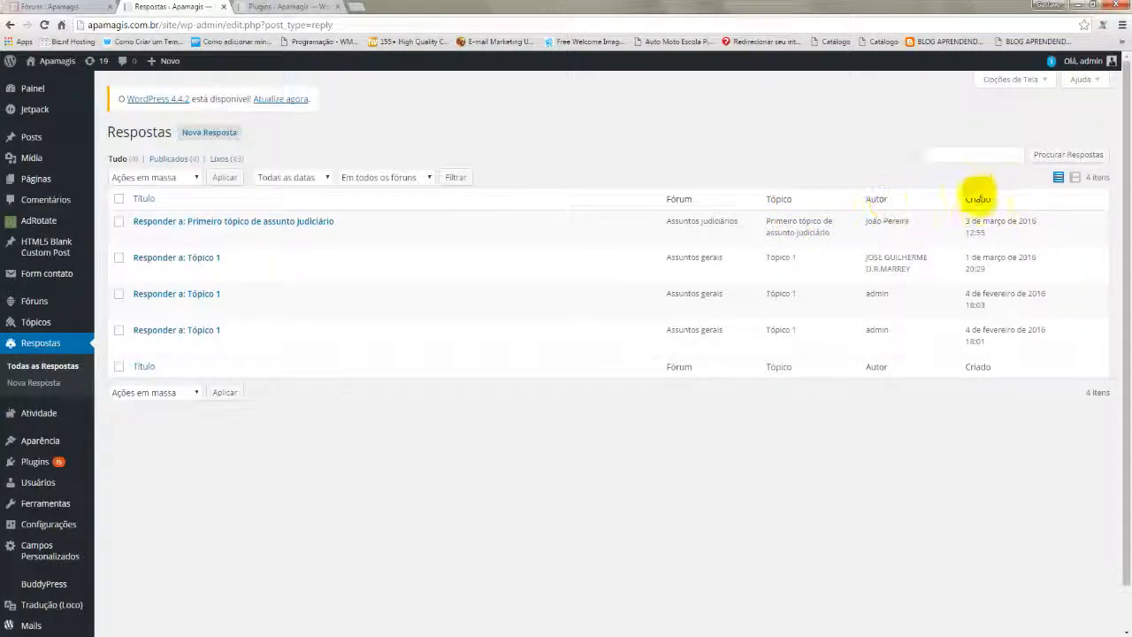
Open the reply to "Primeiro tópico de assunto judiciário" for editing and look over its content, attributes and publishing options.
{"action": "left_click", "coordinate": [311, 222]}
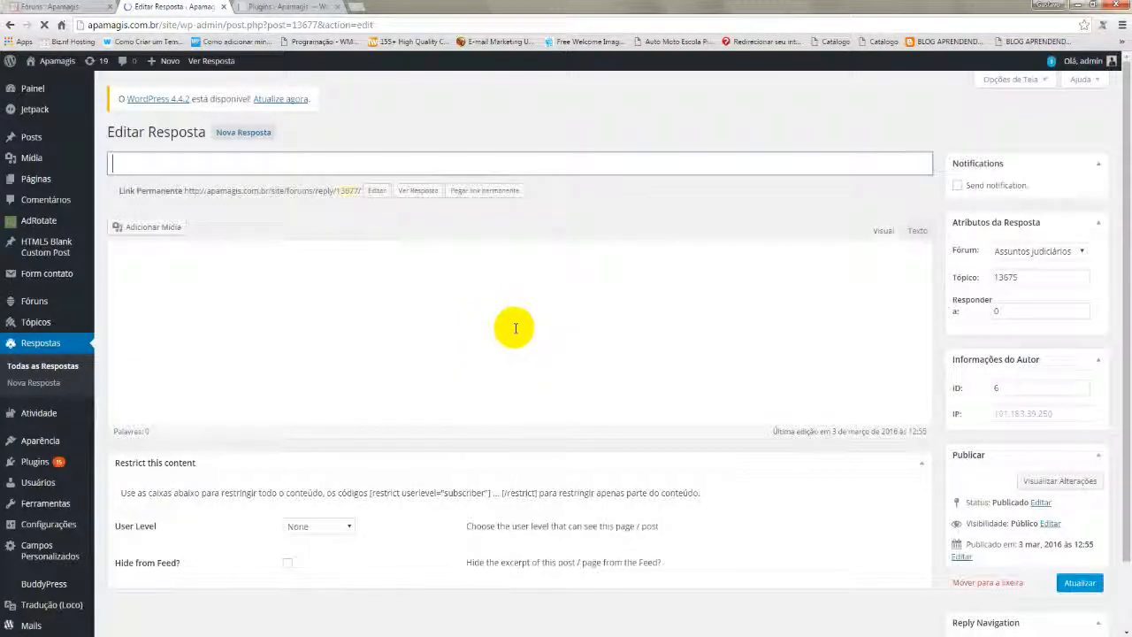
{"action": "scroll", "coordinate": [334, 373], "scroll_direction": "down", "scroll_amount": 1}
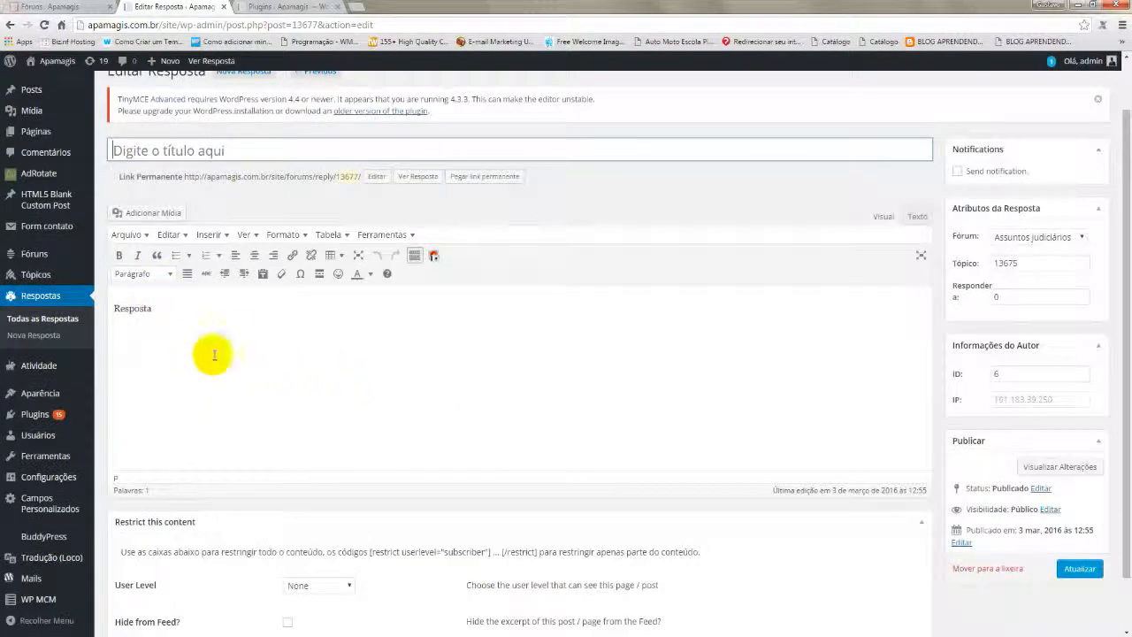
{"action": "scroll", "coordinate": [225, 355], "scroll_direction": "down", "scroll_amount": 1}
{"action": "scroll", "coordinate": [278, 346], "scroll_direction": "up", "scroll_amount": 2}
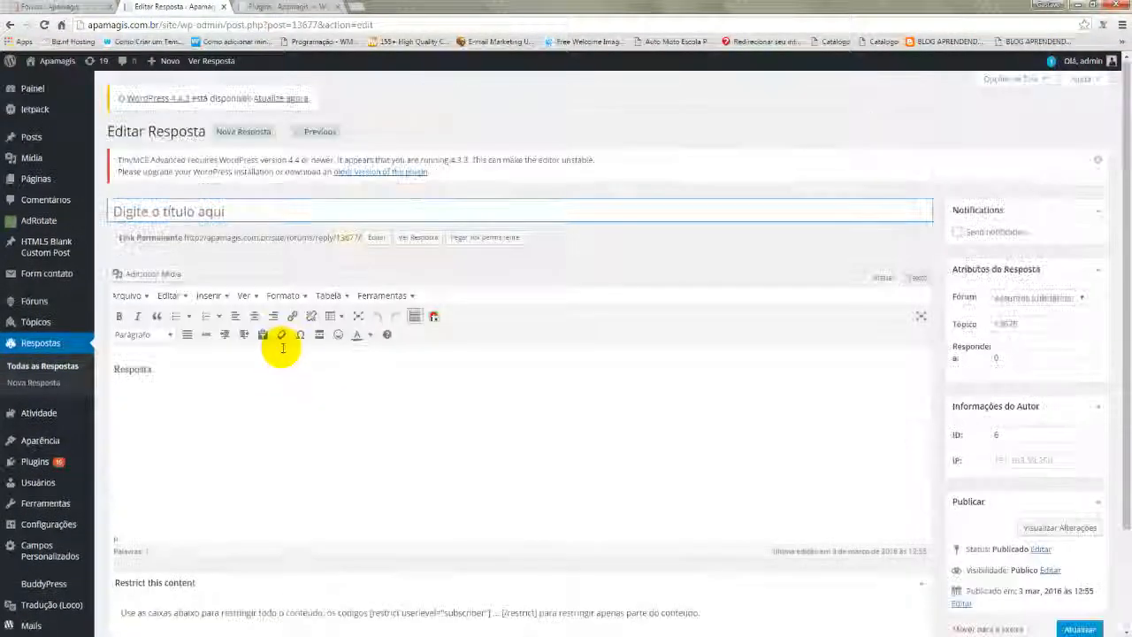